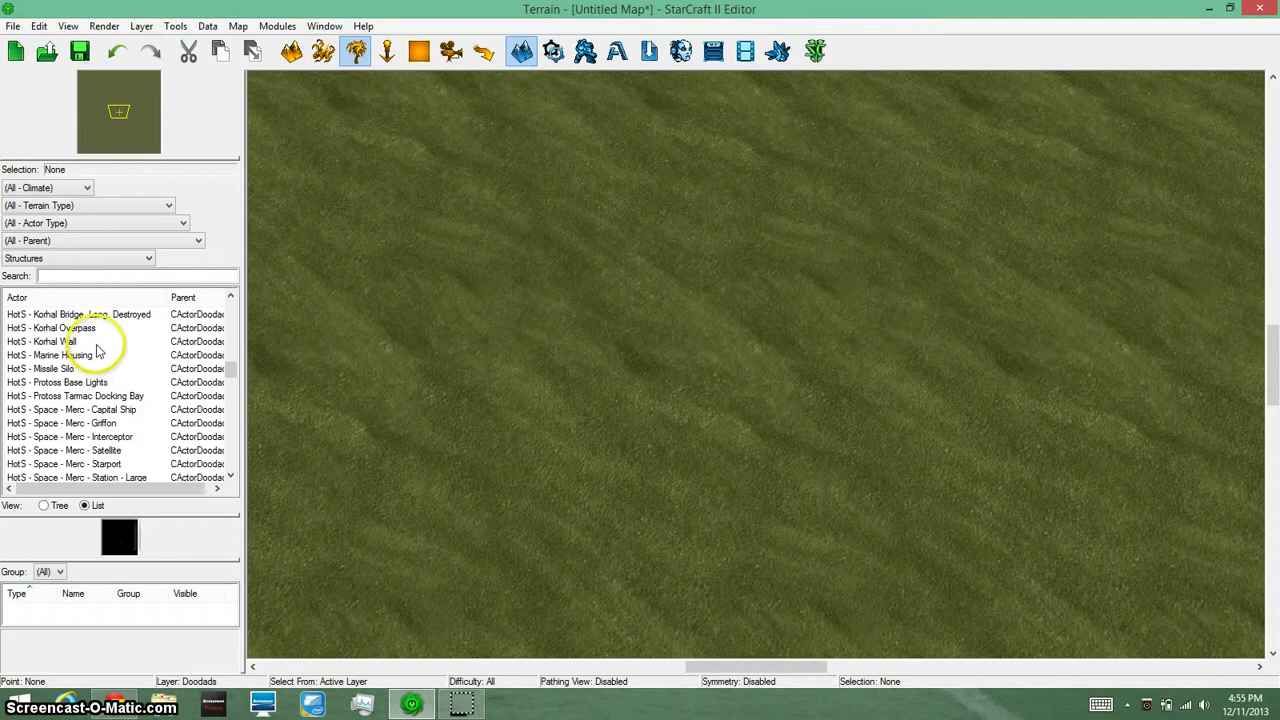
Place a HotS - Missile Silo doodad on the terrain and open the Data Editor
{"action": "left_click", "coordinate": [52, 369]}
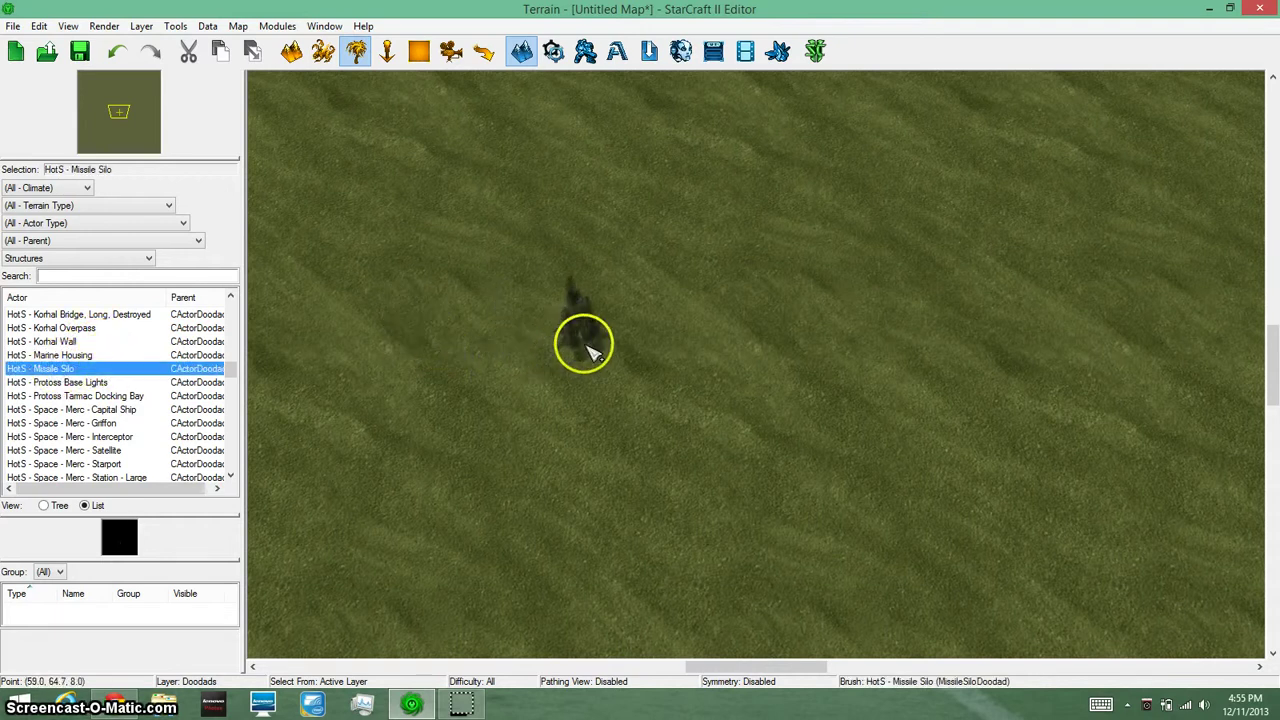
{"action": "left_click", "coordinate": [760, 330]}
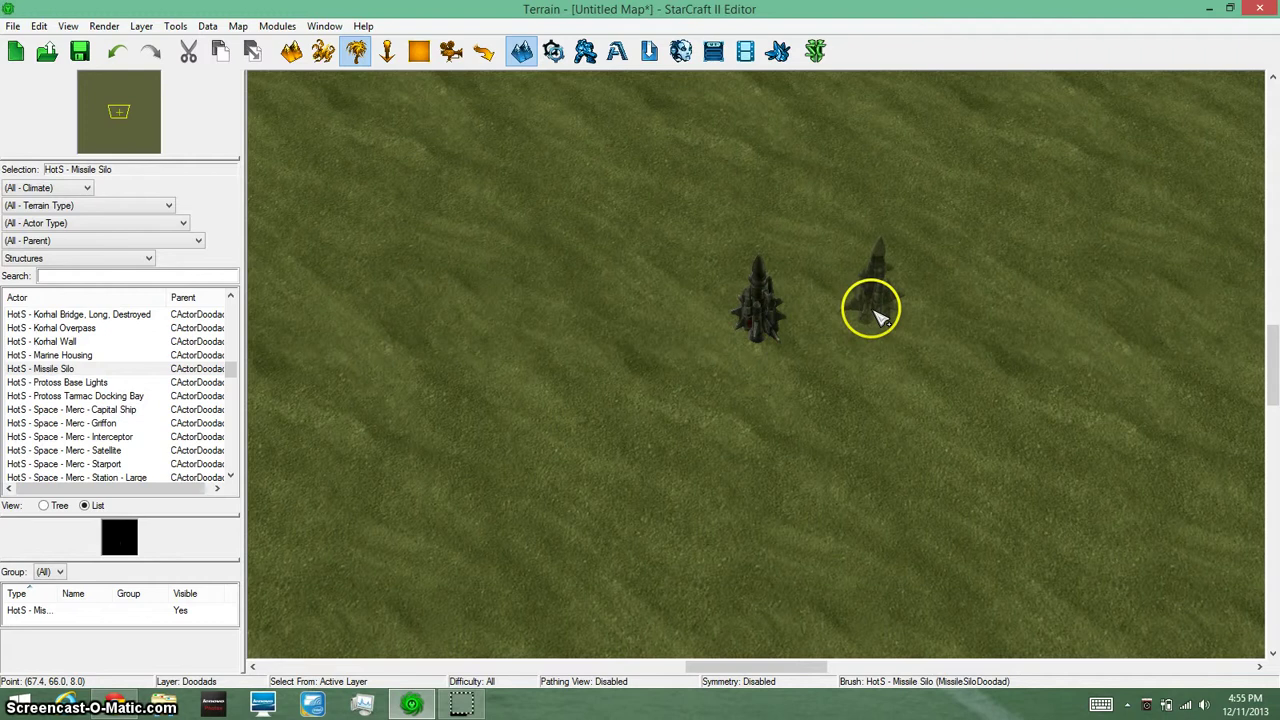
{"action": "key", "text": "Escape"}
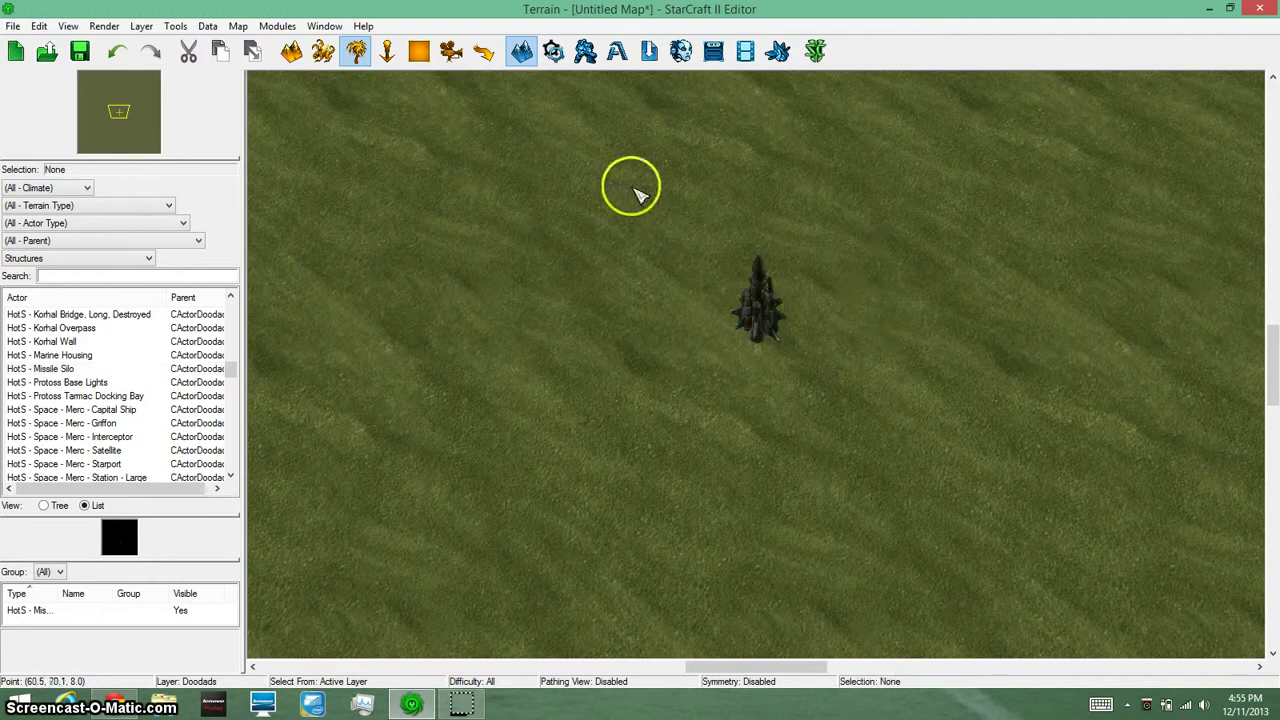
{"action": "left_click", "coordinate": [577, 60]}
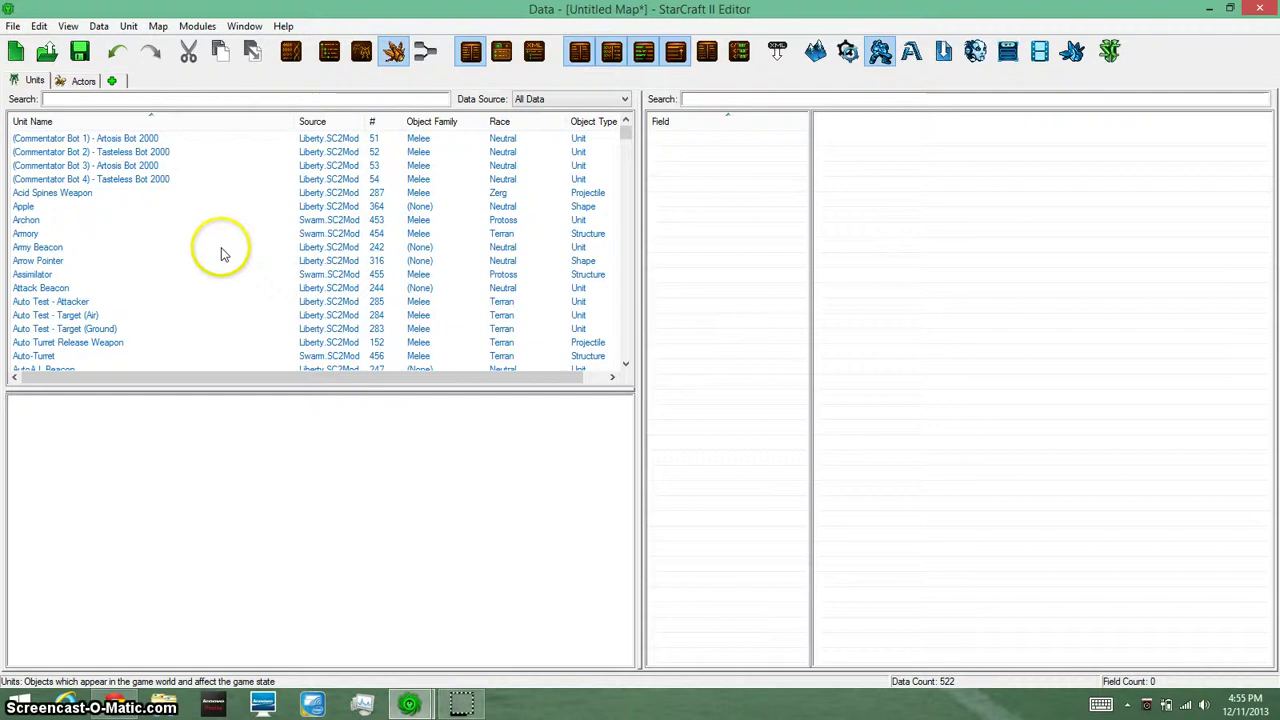
Add a unit from the Armory entry named Missile Silo, with Race Terran and Object Type Structure
{"action": "left_click", "coordinate": [232, 238]}
{"action": "right_click", "coordinate": [242, 240]}
{"action": "left_click", "coordinate": [262, 246]}
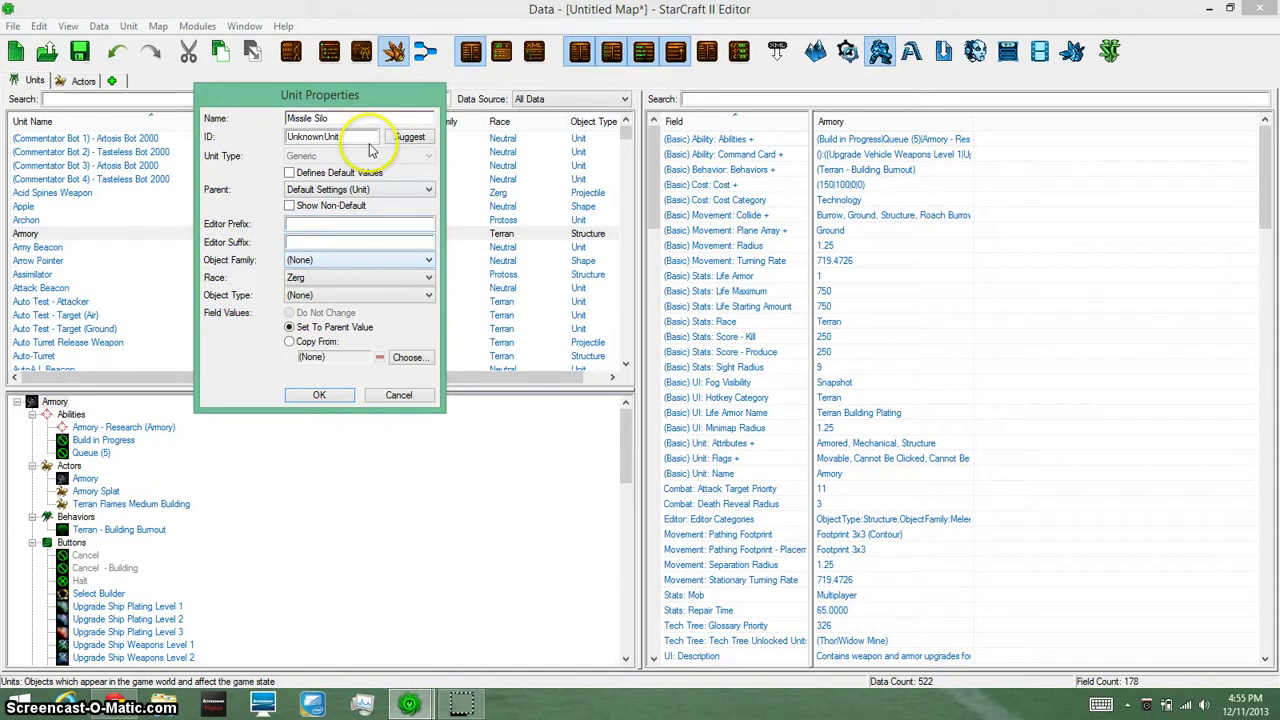
{"action": "left_click", "coordinate": [298, 224]}
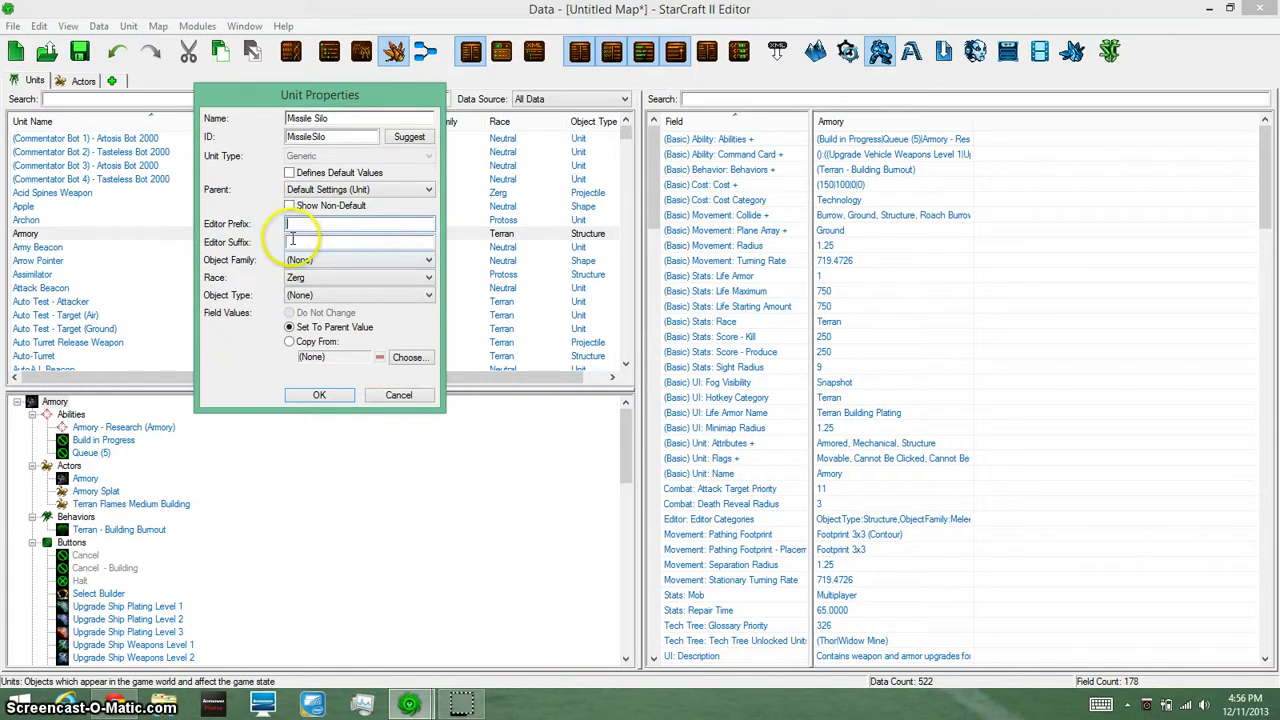
{"action": "left_click", "coordinate": [286, 229]}
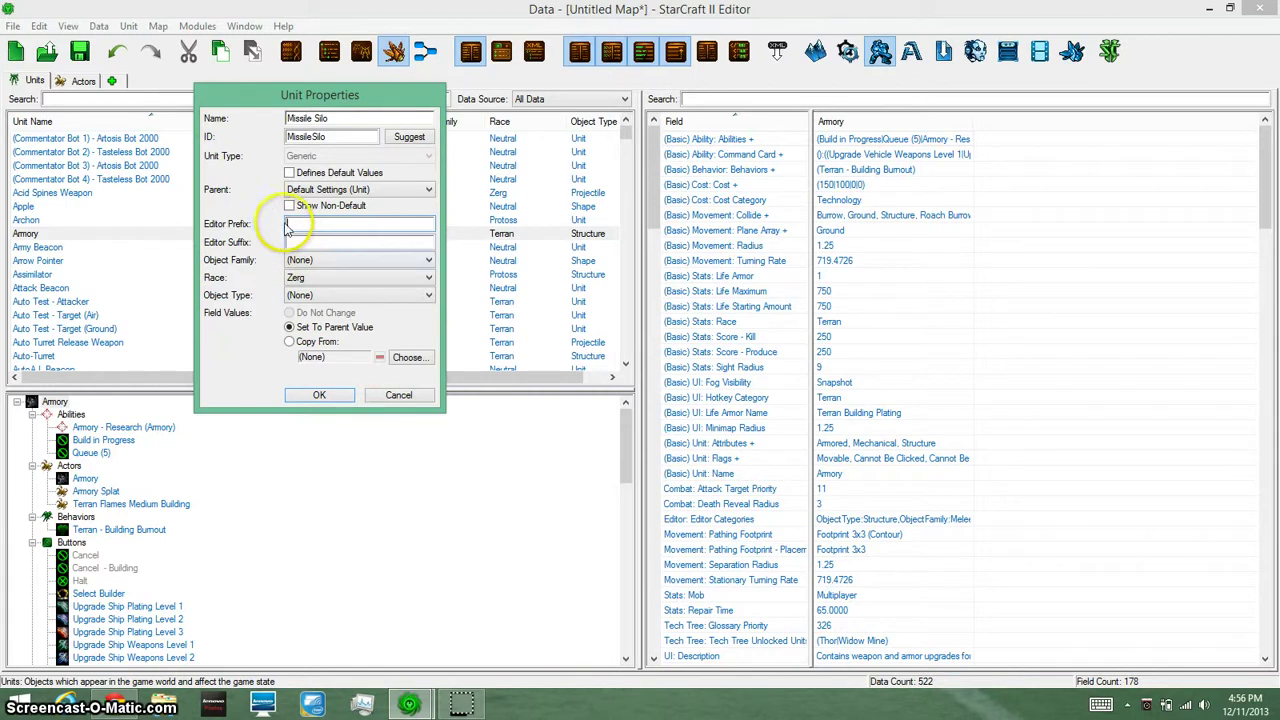
{"action": "left_click", "coordinate": [320, 277]}
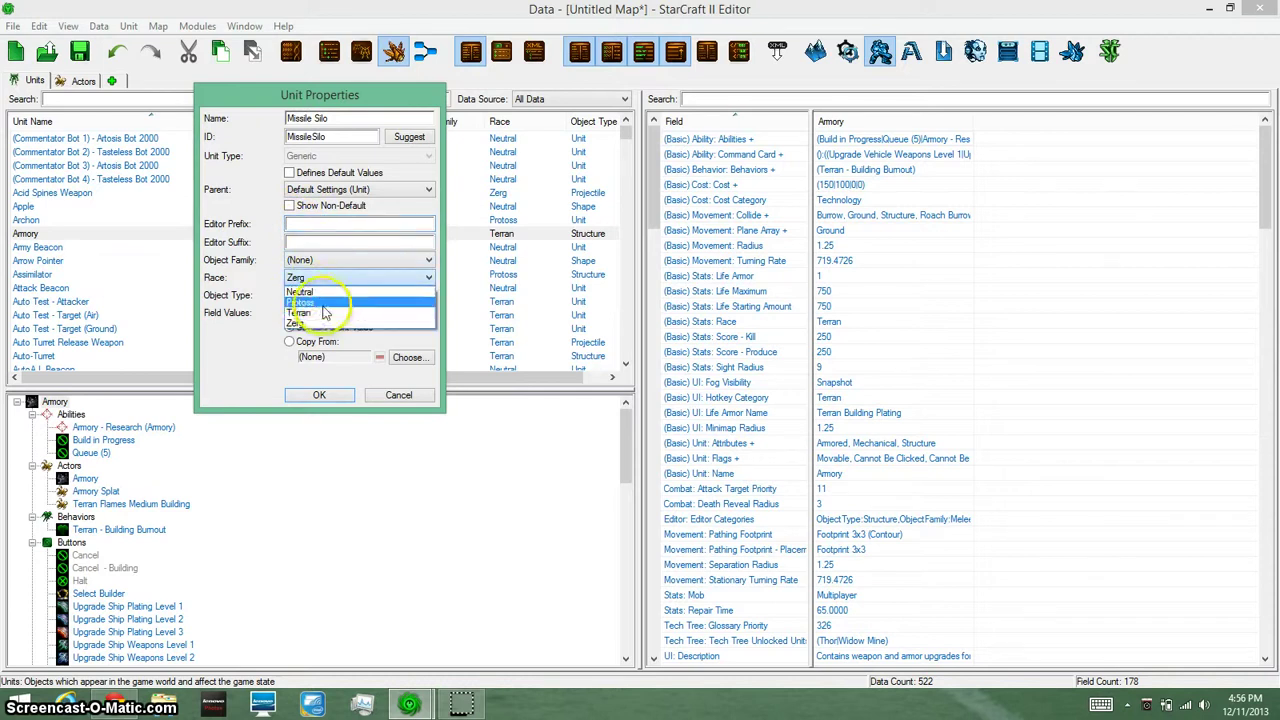
{"action": "left_click", "coordinate": [322, 312]}
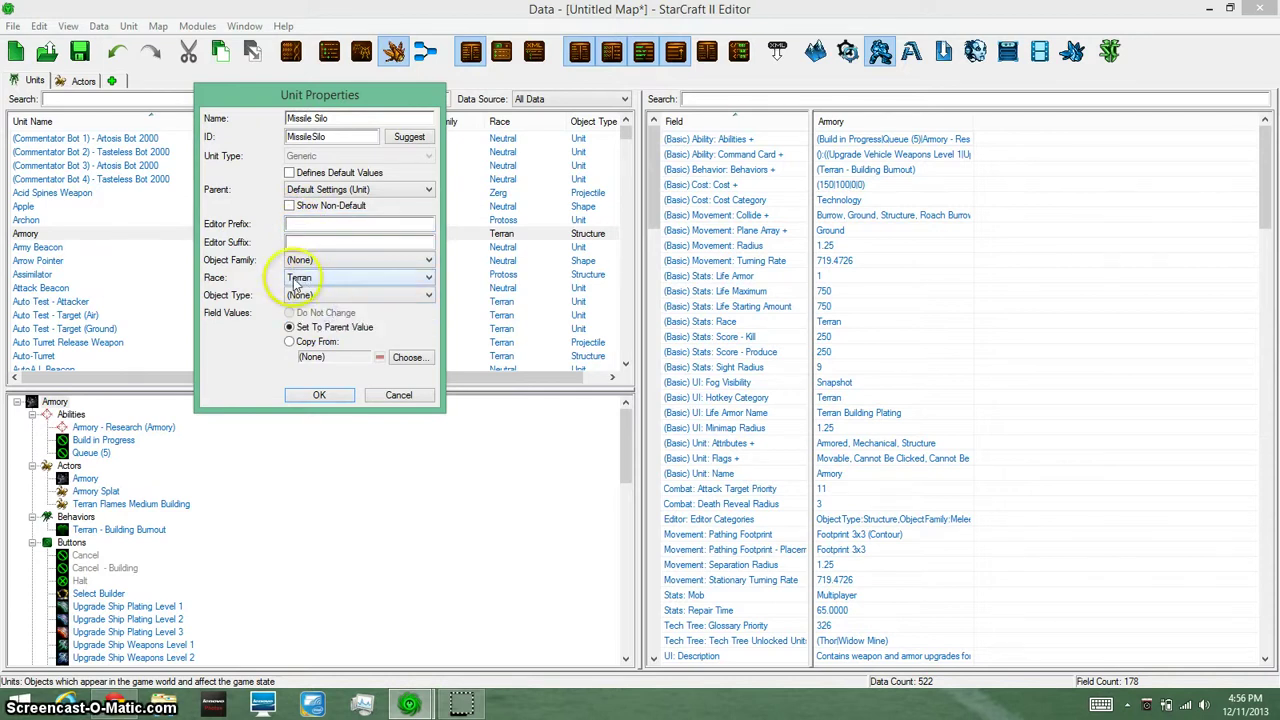
{"action": "left_click", "coordinate": [300, 295]}
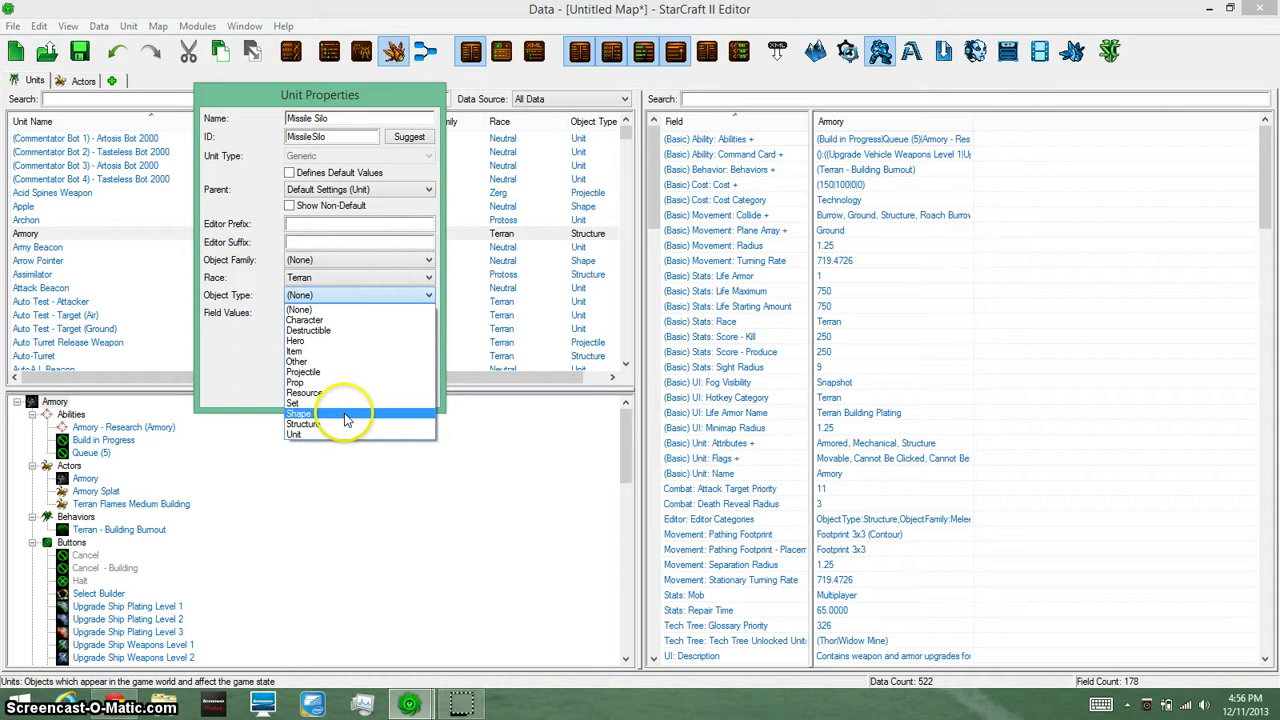
{"action": "left_click", "coordinate": [335, 423]}
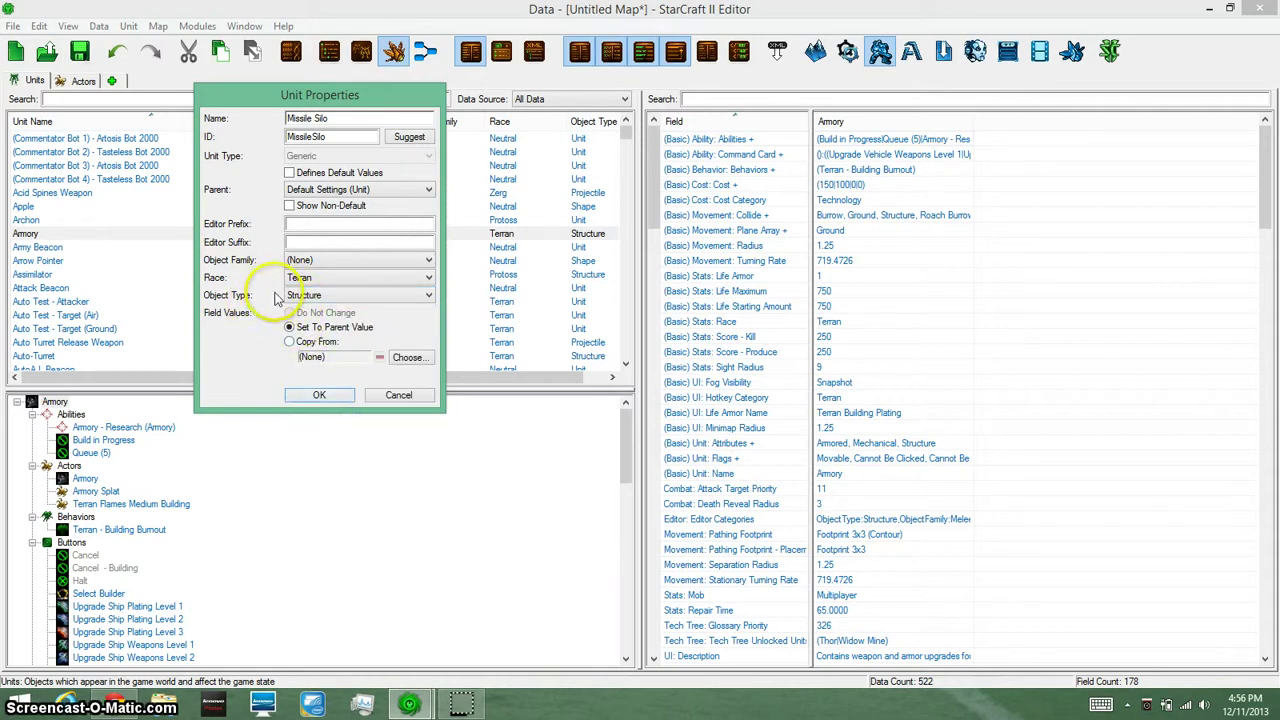
{"action": "left_click", "coordinate": [327, 396]}
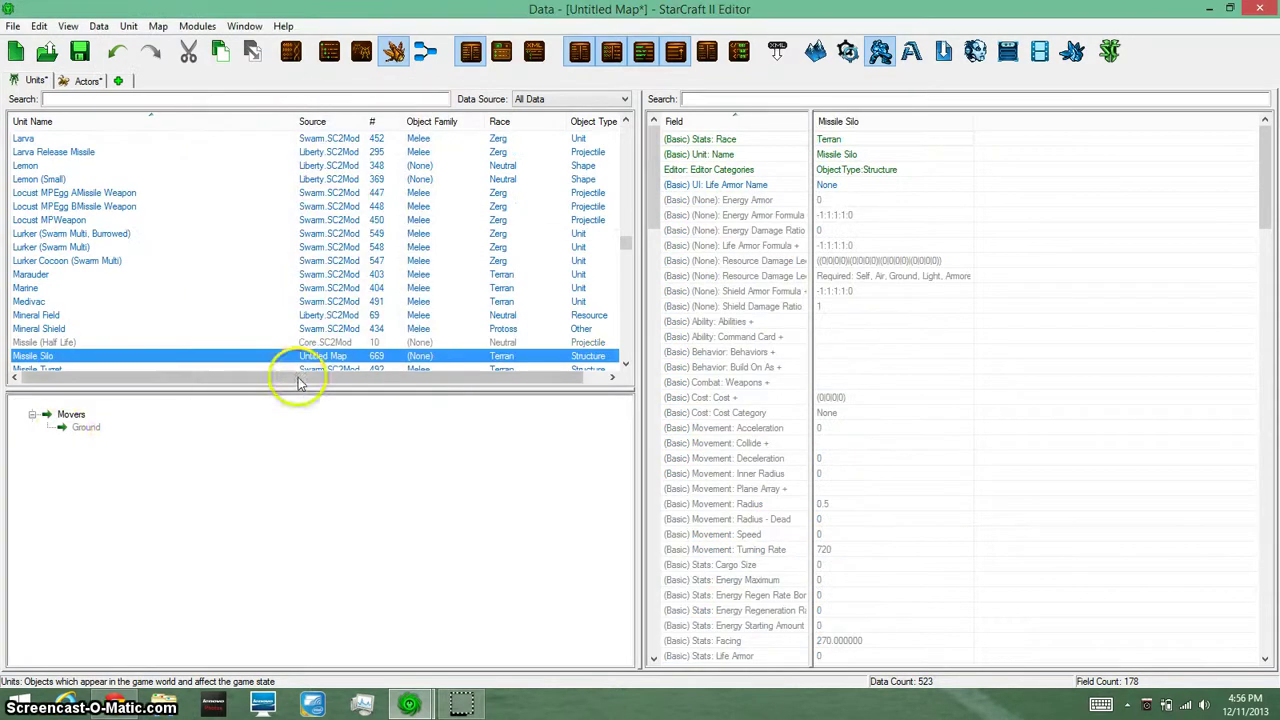
Filter the unit's fields and set Pathing Footprint to Footprint 1x1 (Contour)
{"action": "left_click", "coordinate": [784, 98]}
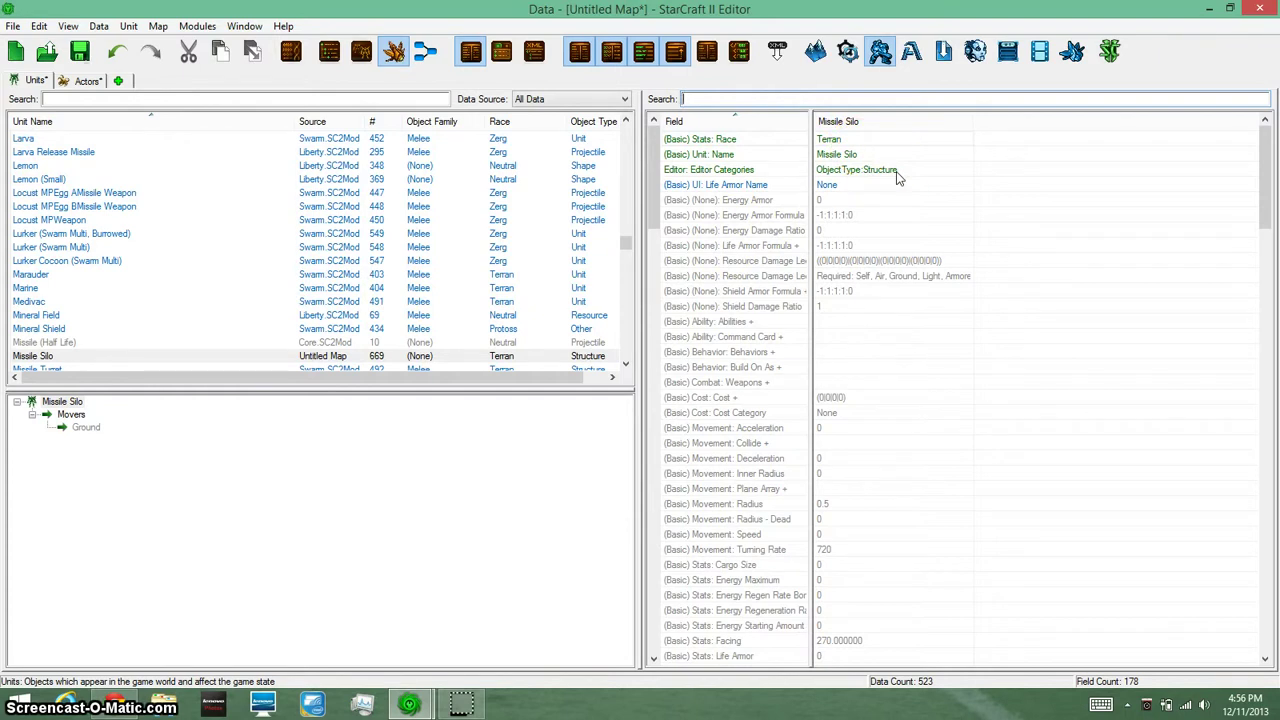
{"action": "left_click", "coordinate": [940, 175]}
{"action": "type", "text": "foot"}
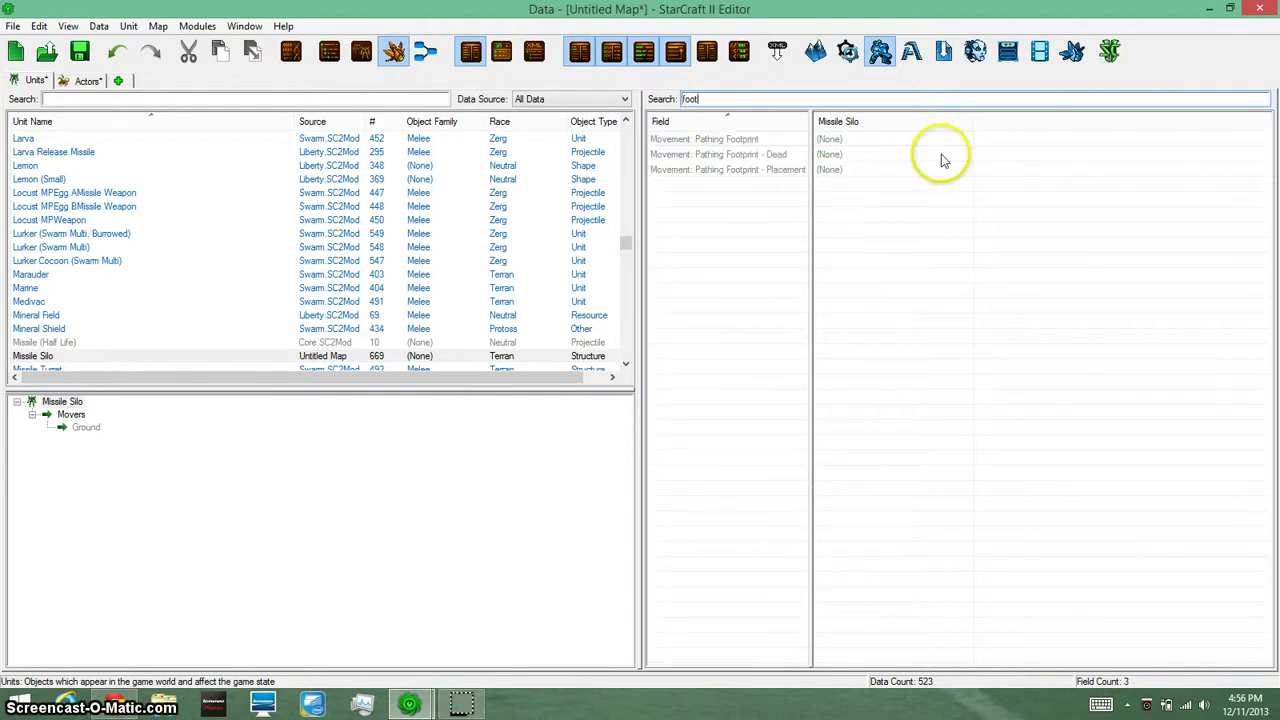
{"action": "left_click", "coordinate": [845, 140]}
{"action": "right_click", "coordinate": [849, 141]}
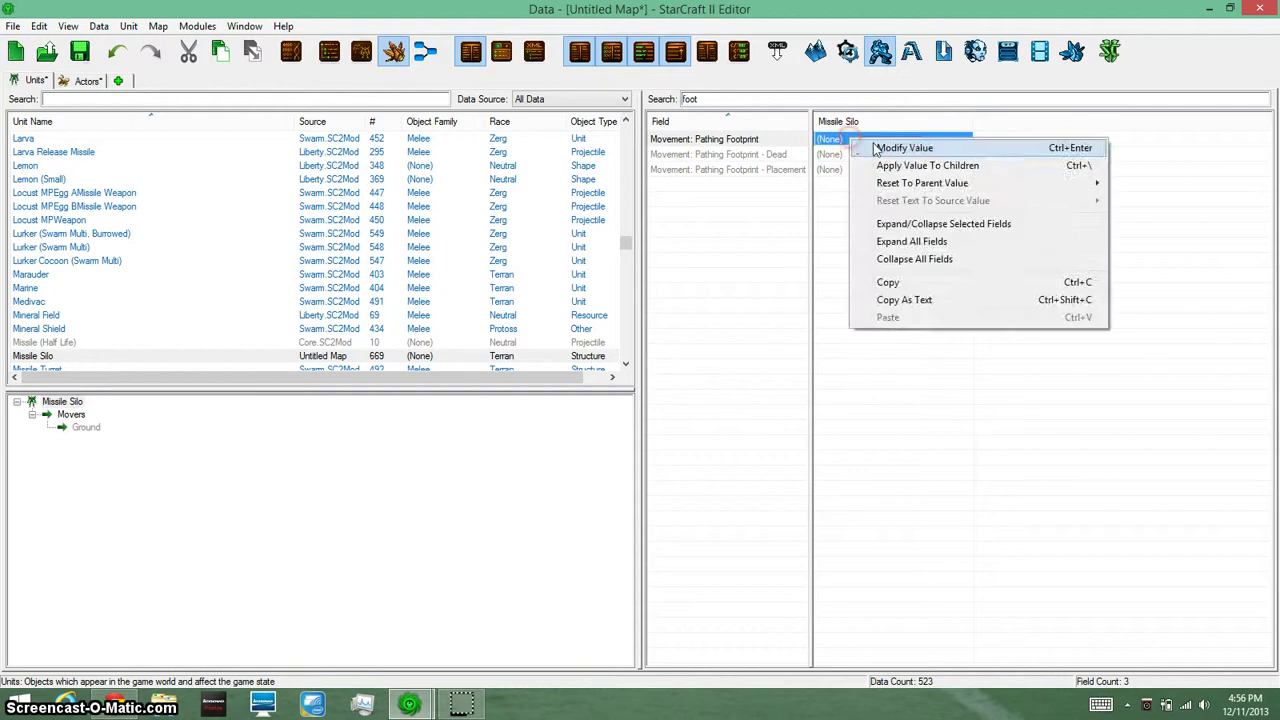
{"action": "left_click", "coordinate": [878, 148]}
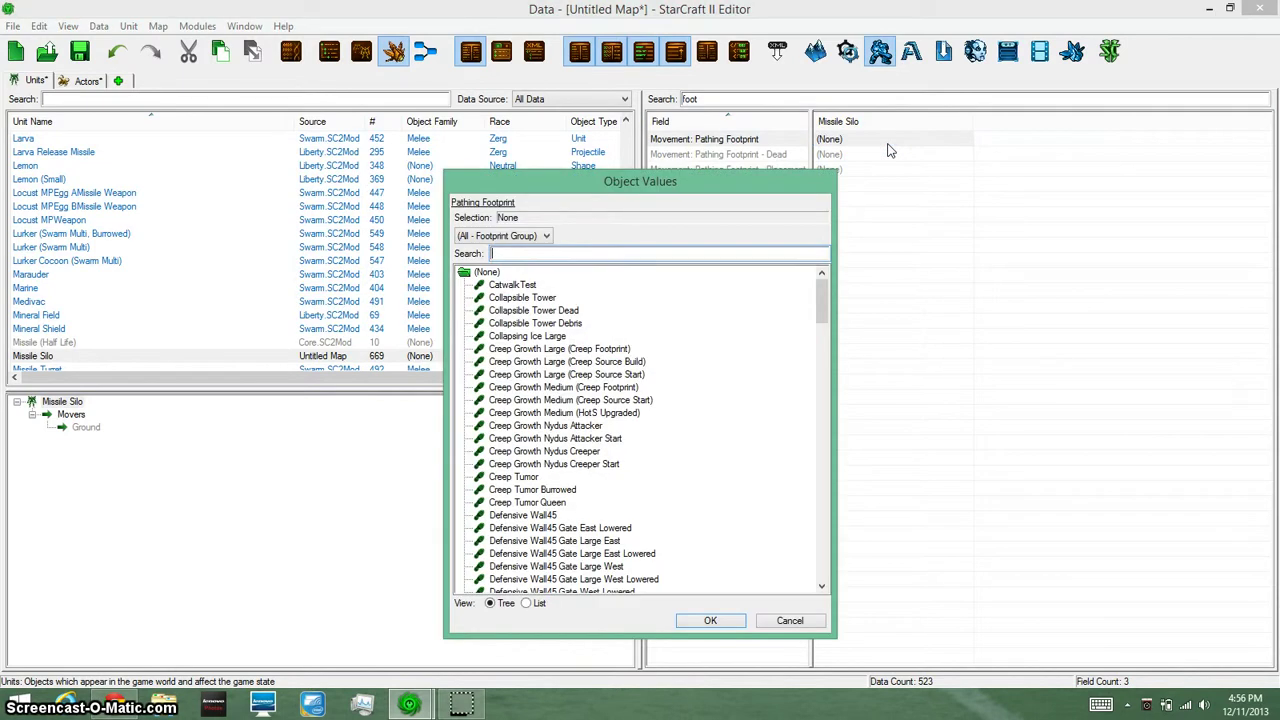
{"action": "type", "text": "1"}
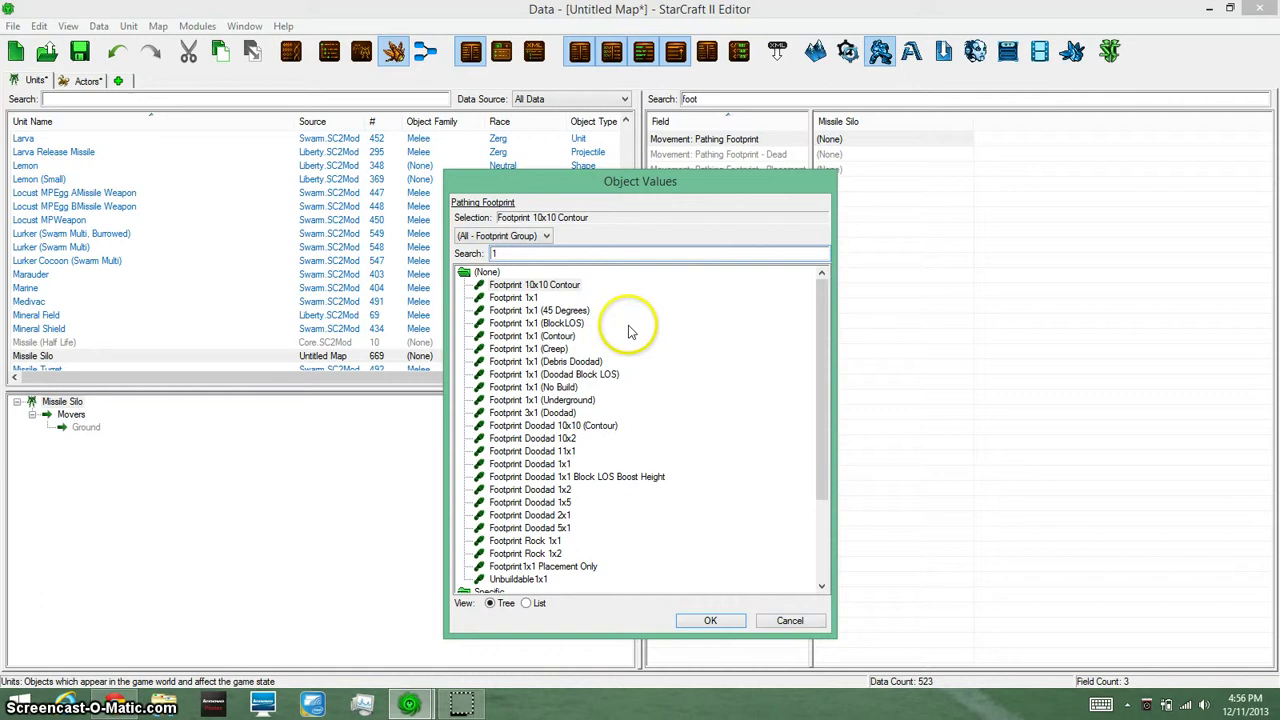
{"action": "left_click", "coordinate": [560, 337]}
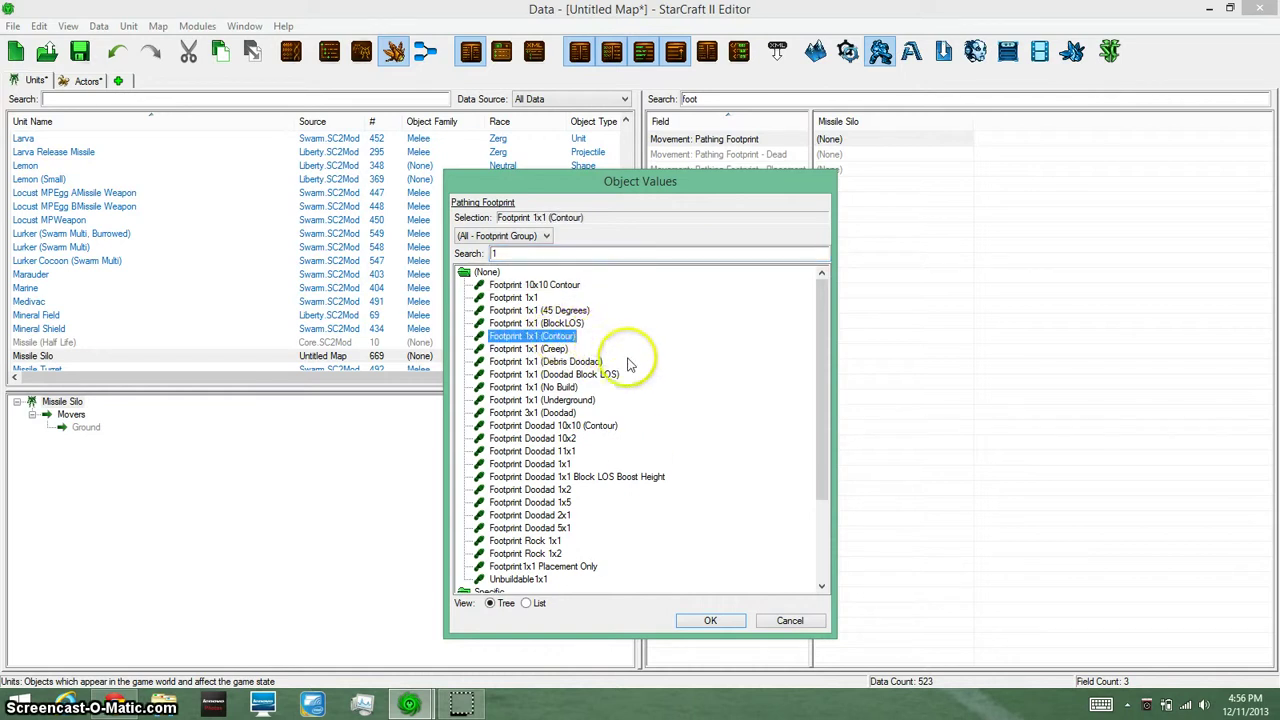
{"action": "left_click", "coordinate": [710, 620]}
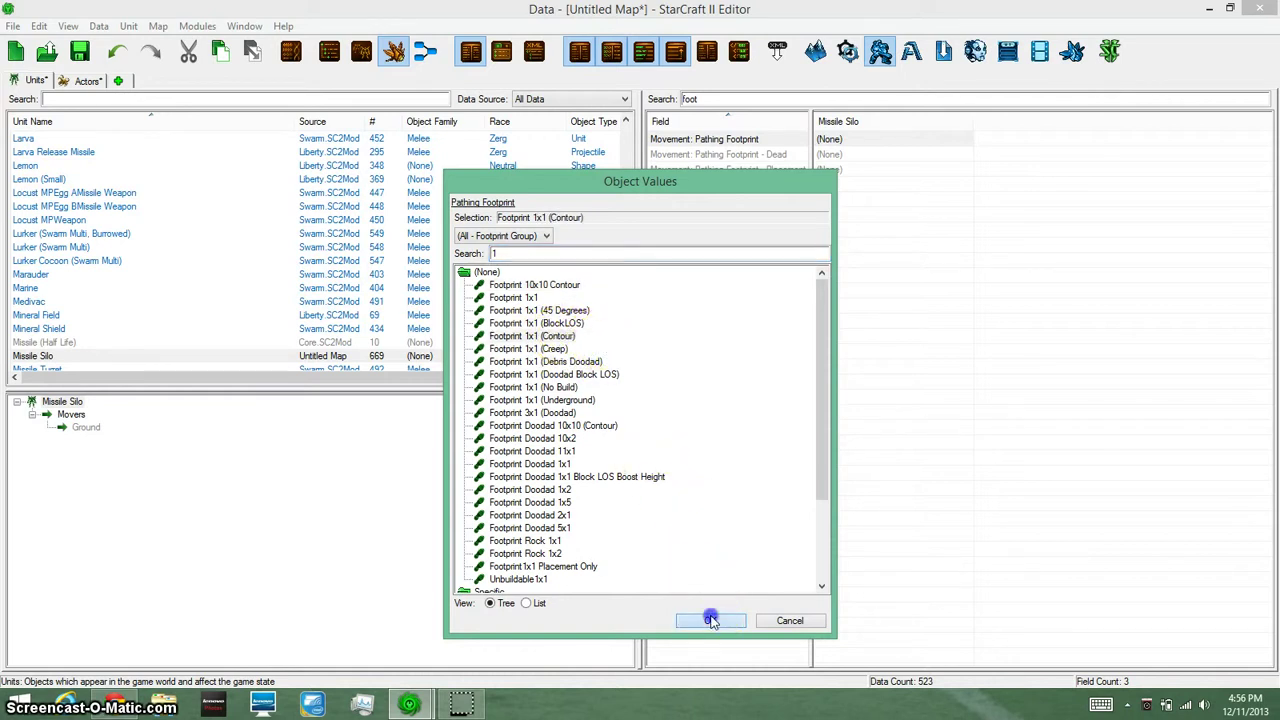
Clear the field filter so all of the unit's fields are listed again
{"action": "left_click", "coordinate": [688, 99]}
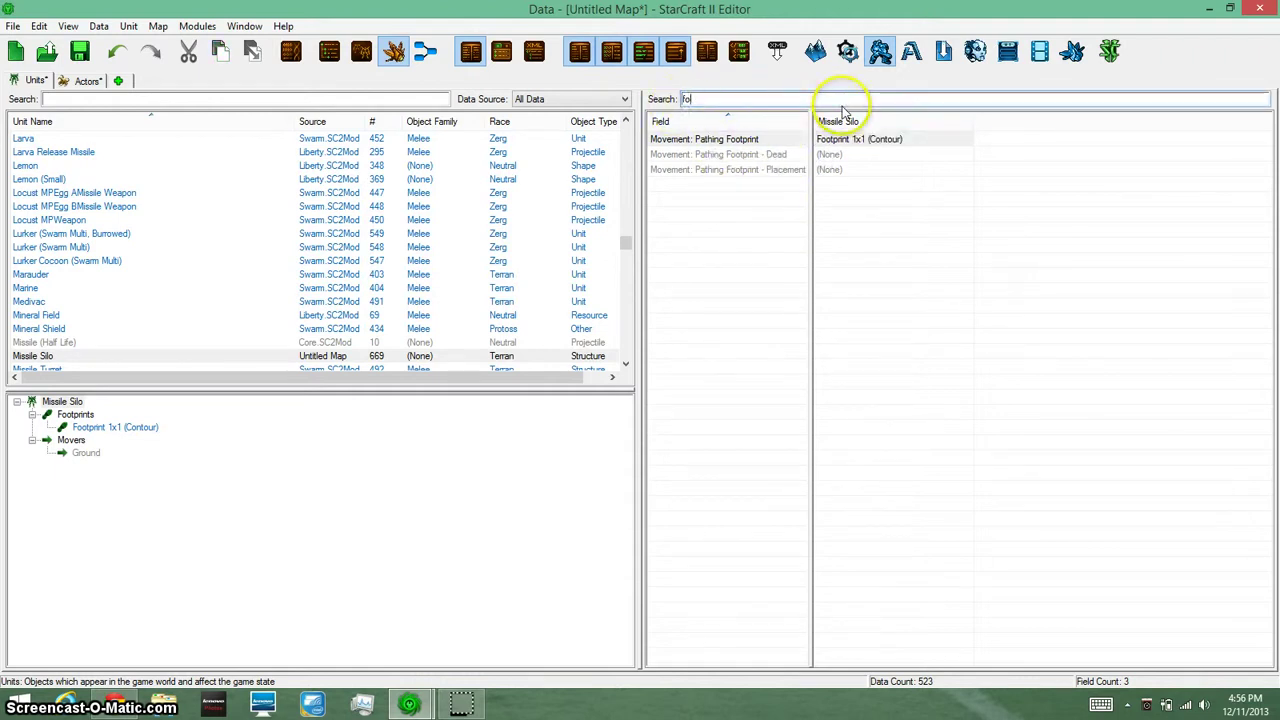
{"action": "key", "text": "BackSpace"}
{"action": "key", "text": "BackSpace"}
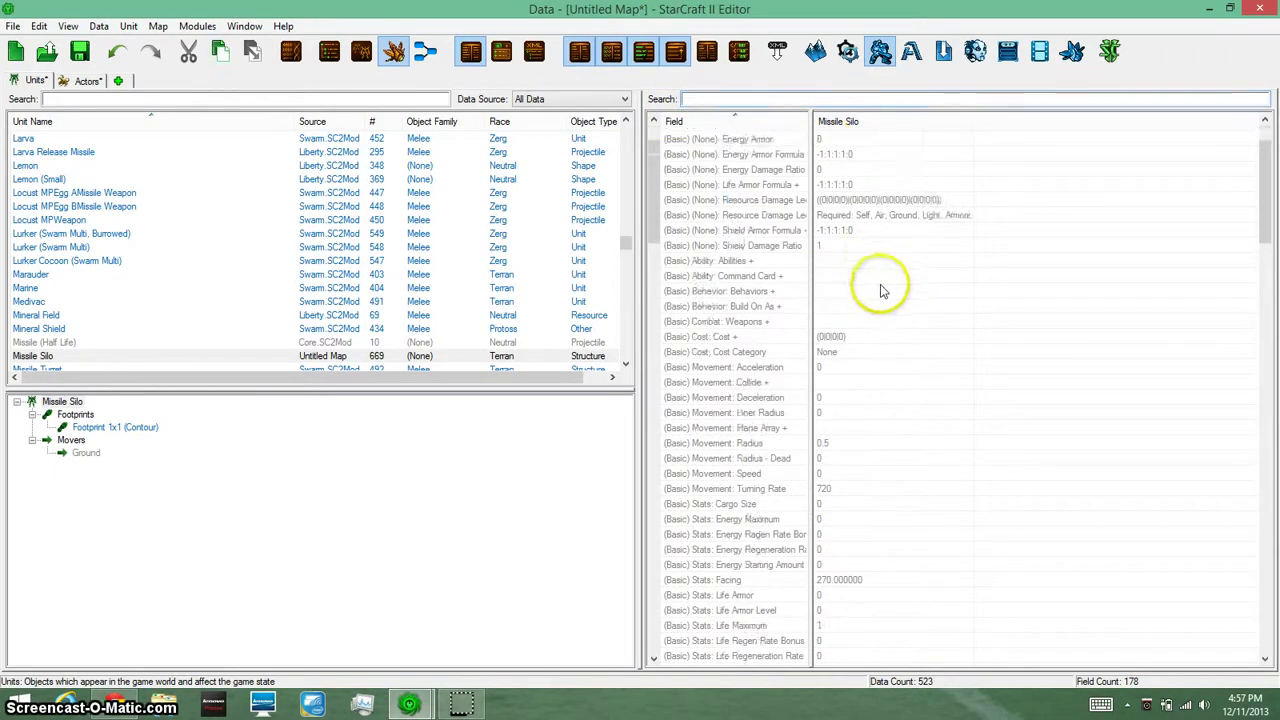
{"action": "scroll", "coordinate": [860, 400], "scroll_direction": "down", "scroll_amount": 1}
{"action": "scroll", "coordinate": [930, 392], "scroll_direction": "down", "scroll_amount": 2}
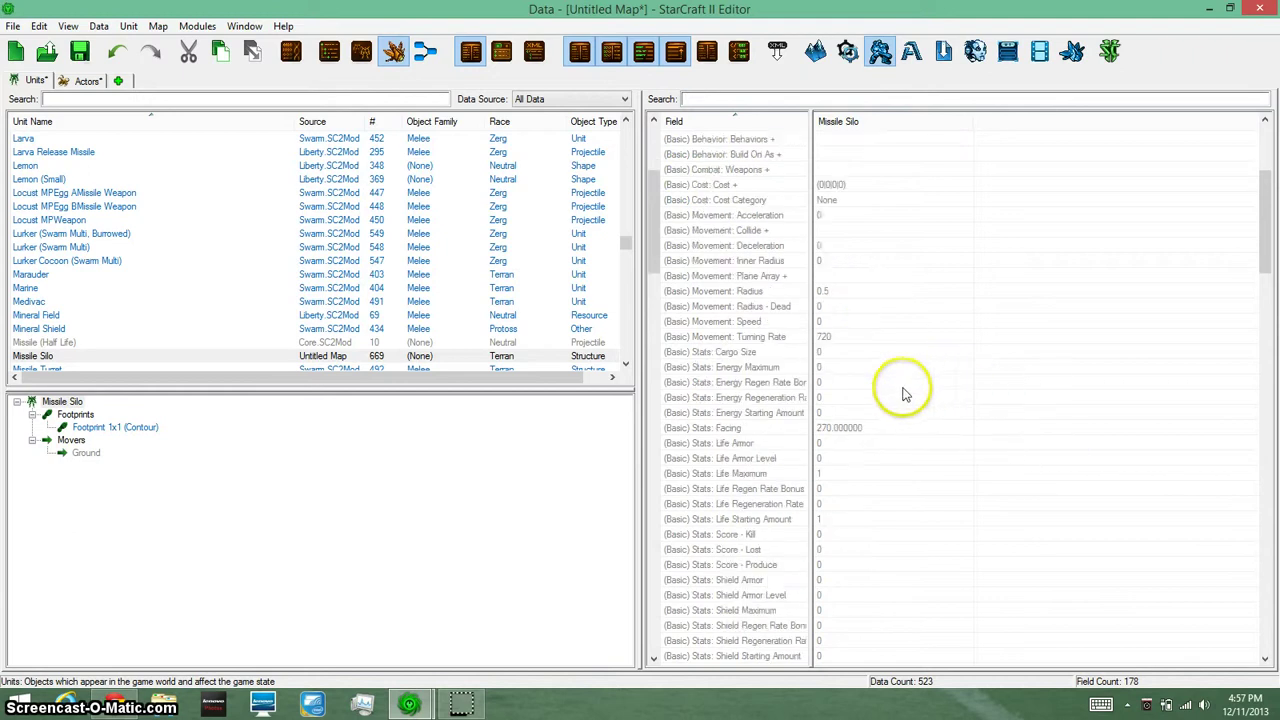
{"action": "scroll", "coordinate": [904, 394], "scroll_direction": "down", "scroll_amount": 3}
{"action": "key", "text": "Tab"}
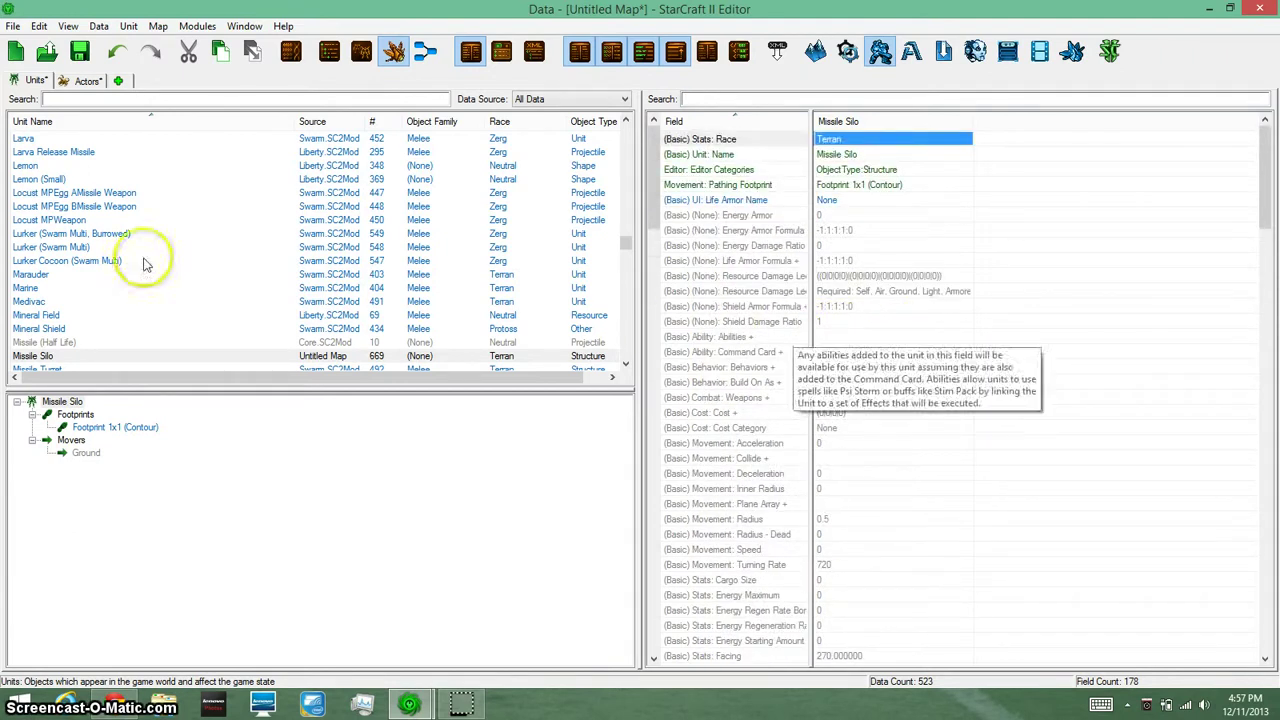
Filter the Actors list by 'missile si' and select the HotS - Missile Silo actor
{"action": "left_click", "coordinate": [80, 81]}
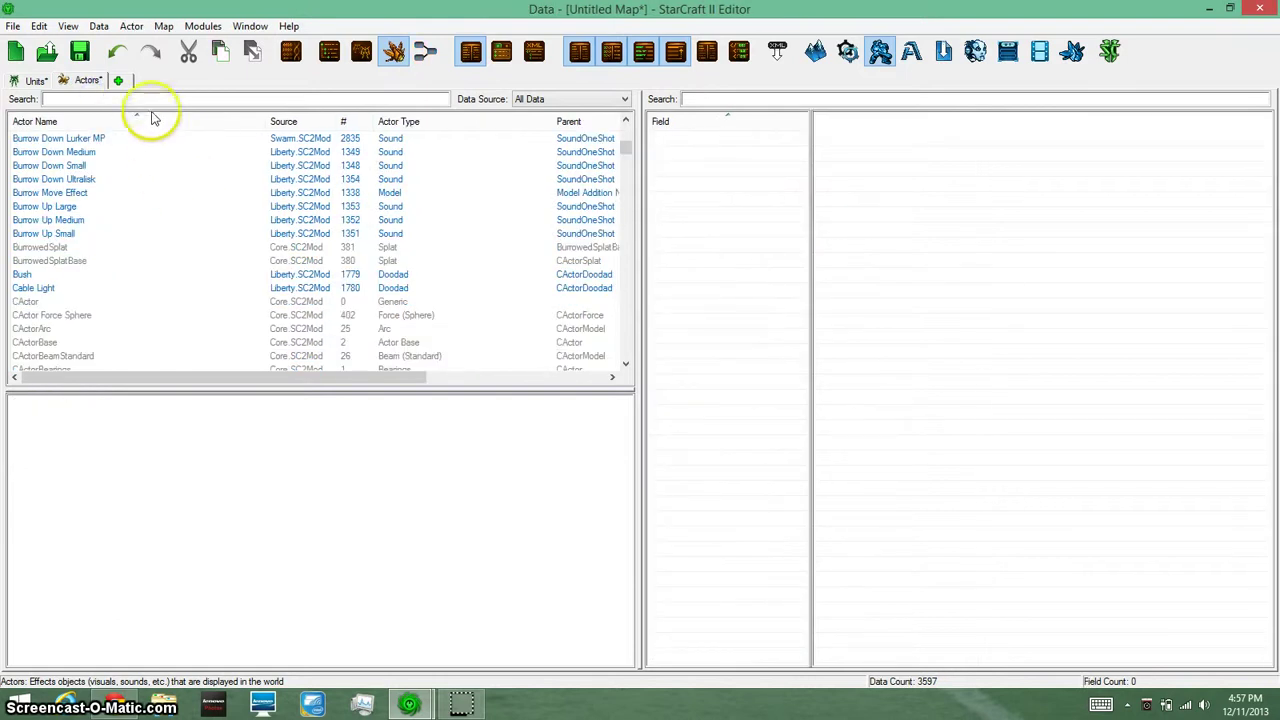
{"action": "left_click", "coordinate": [155, 98]}
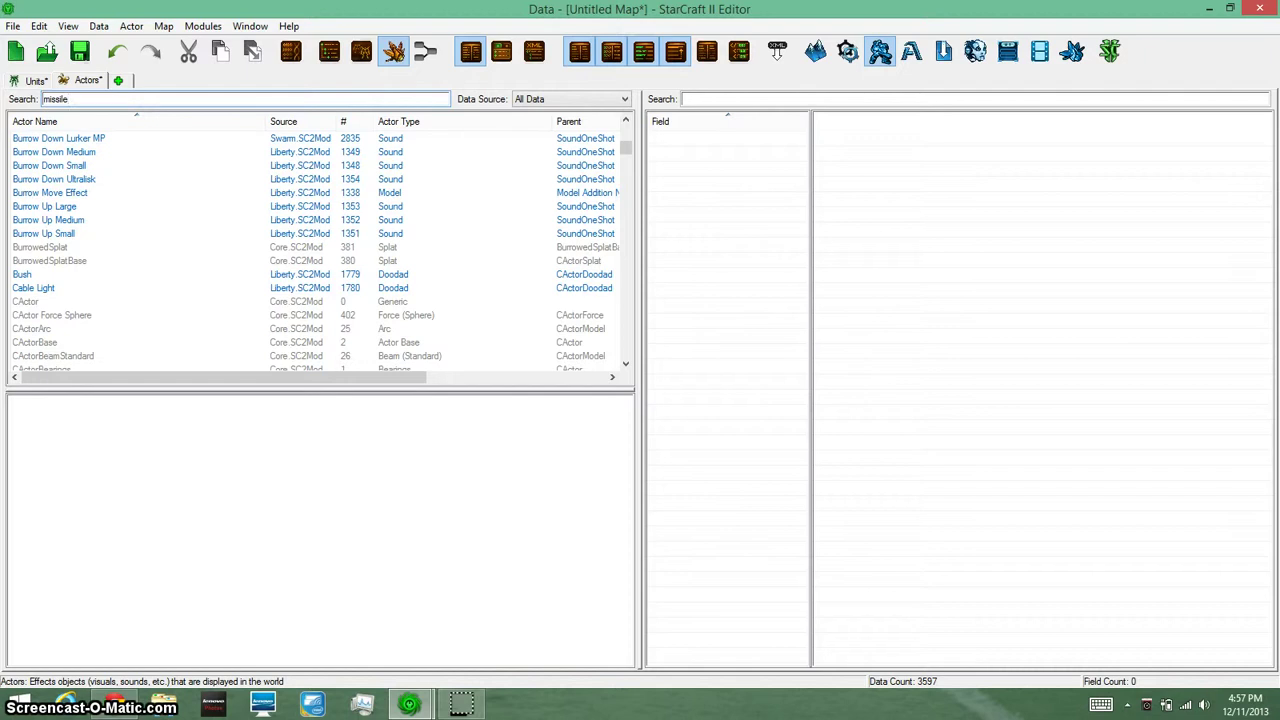
{"action": "type", "text": "s"}
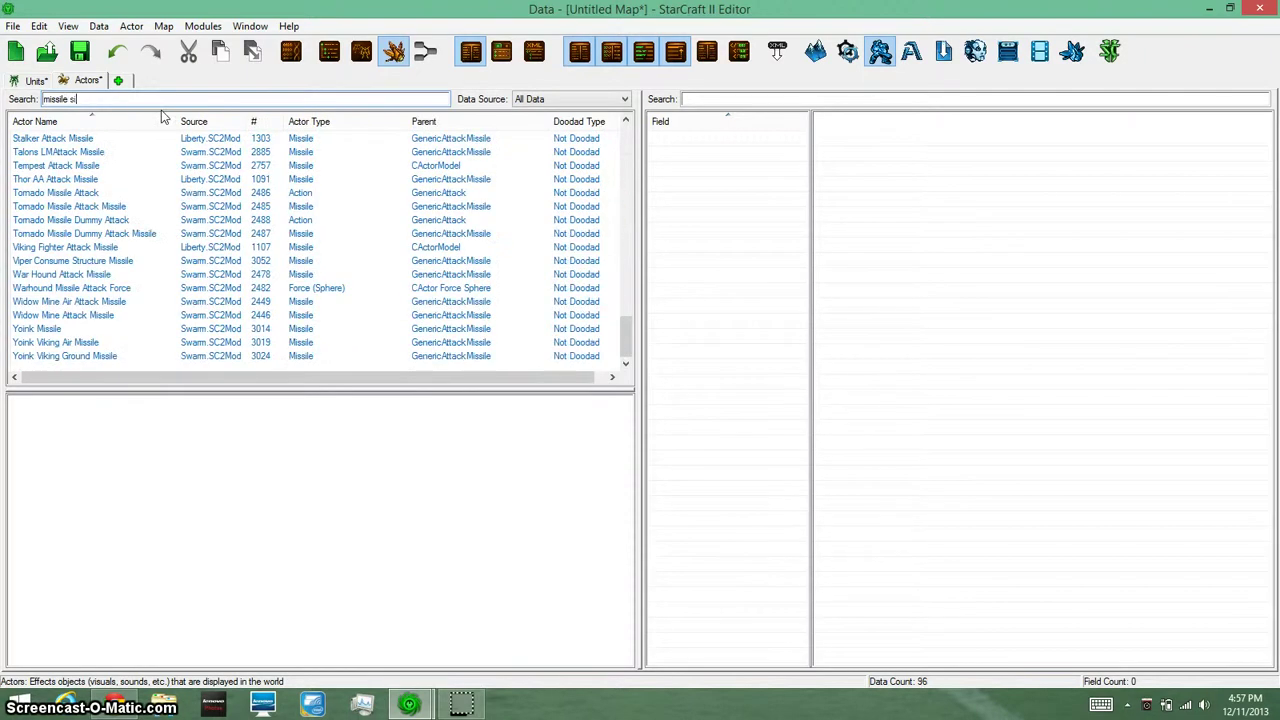
{"action": "type", "text": "i"}
{"action": "left_click", "coordinate": [143, 114]}
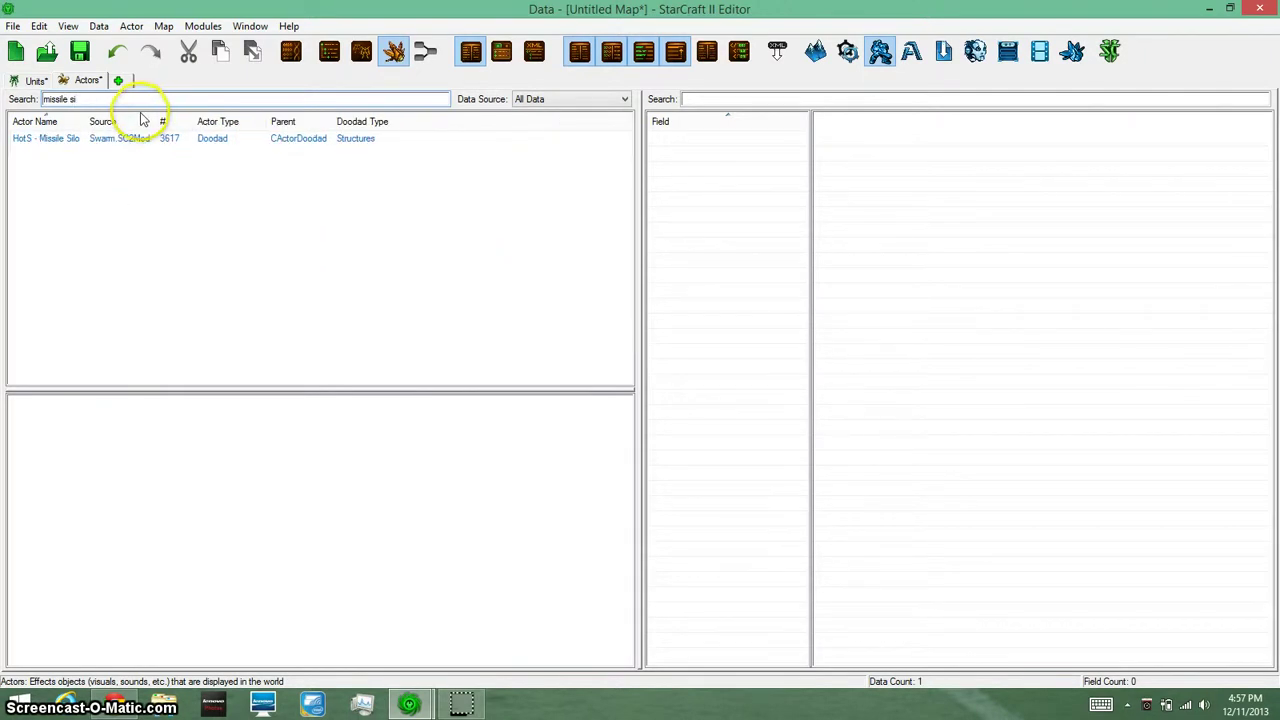
{"action": "left_click", "coordinate": [66, 138]}
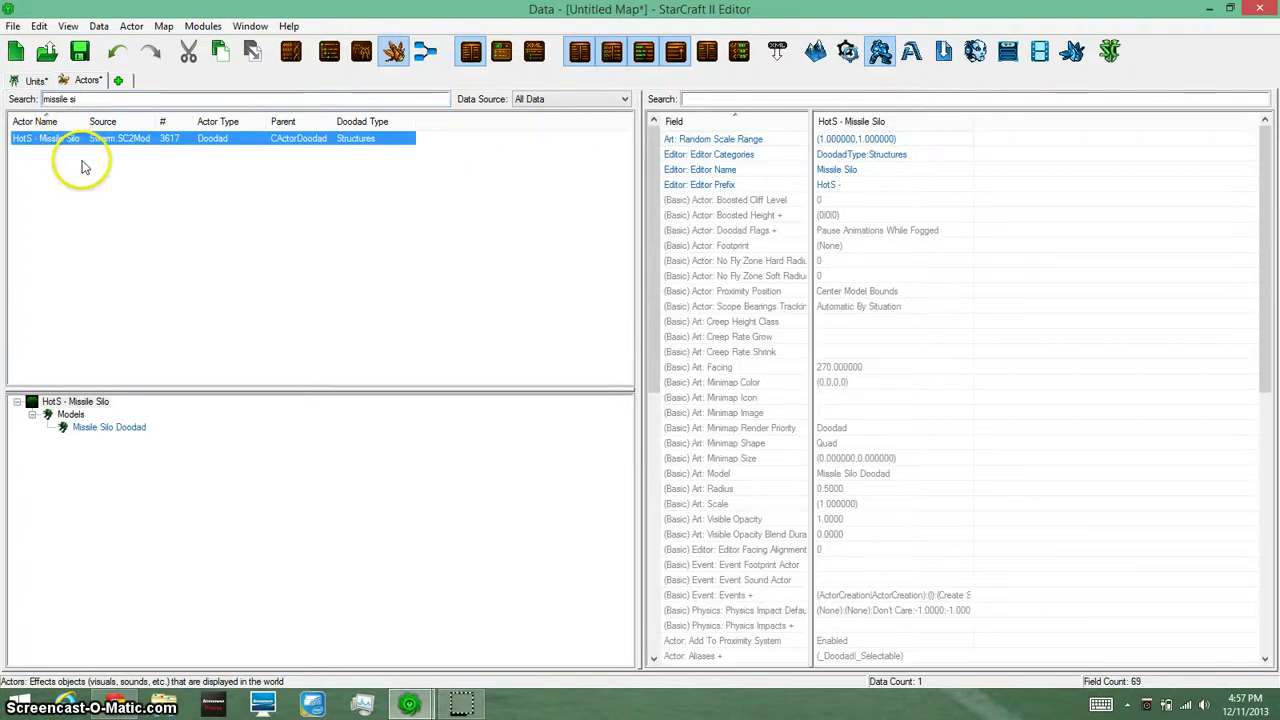
{"action": "right_click", "coordinate": [80, 164]}
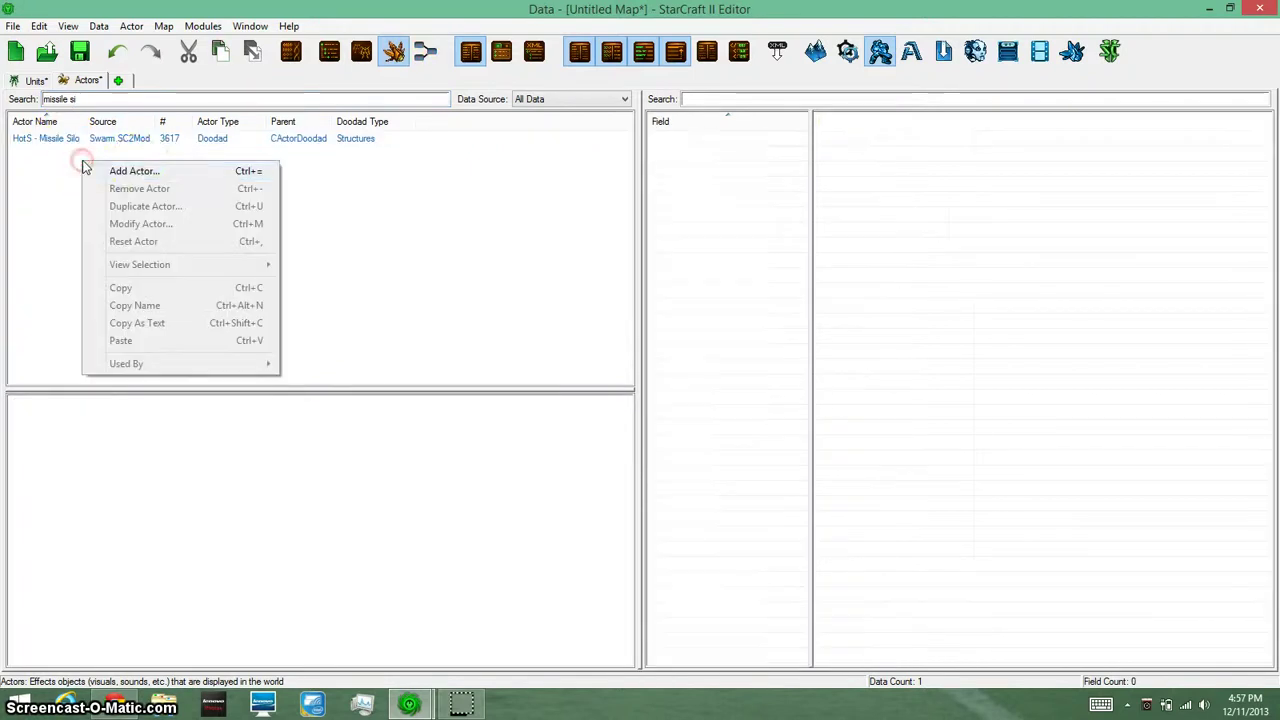
Start a new actor named Missile Silo with a suggested ID and Actor Type Doodad
{"action": "left_click", "coordinate": [160, 172]}
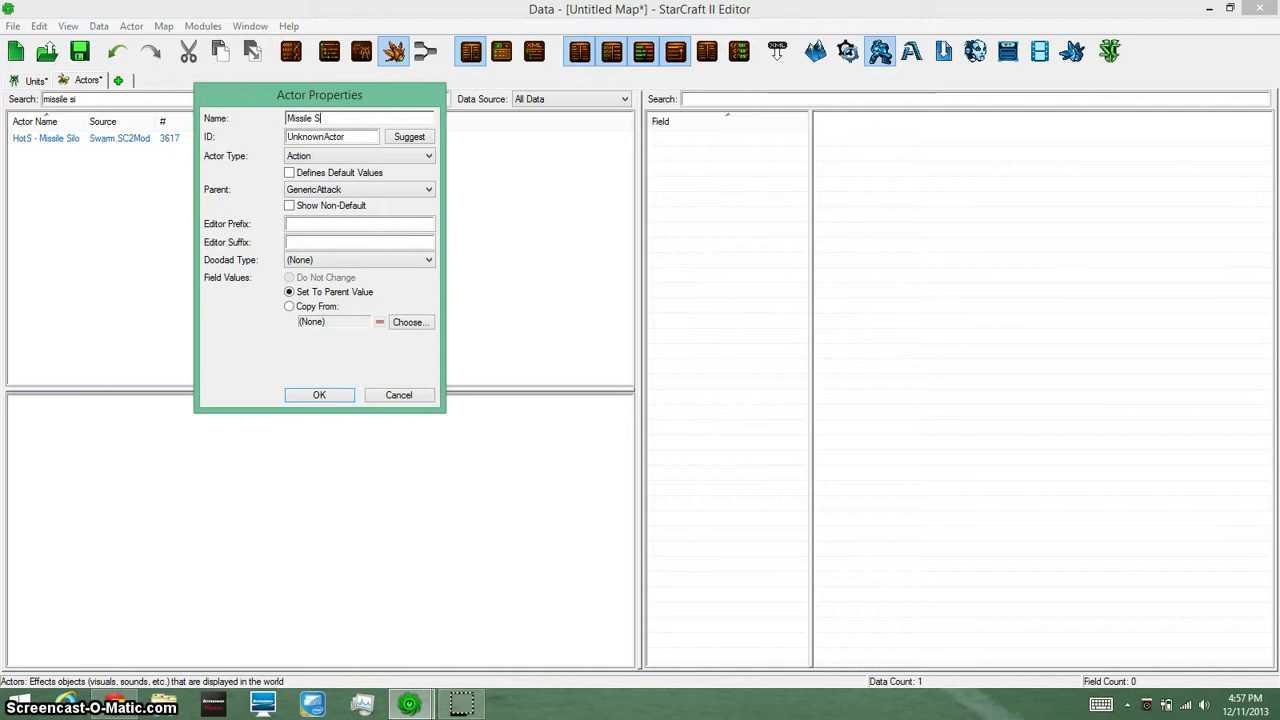
{"action": "left_click", "coordinate": [418, 137]}
{"action": "left_click", "coordinate": [427, 155]}
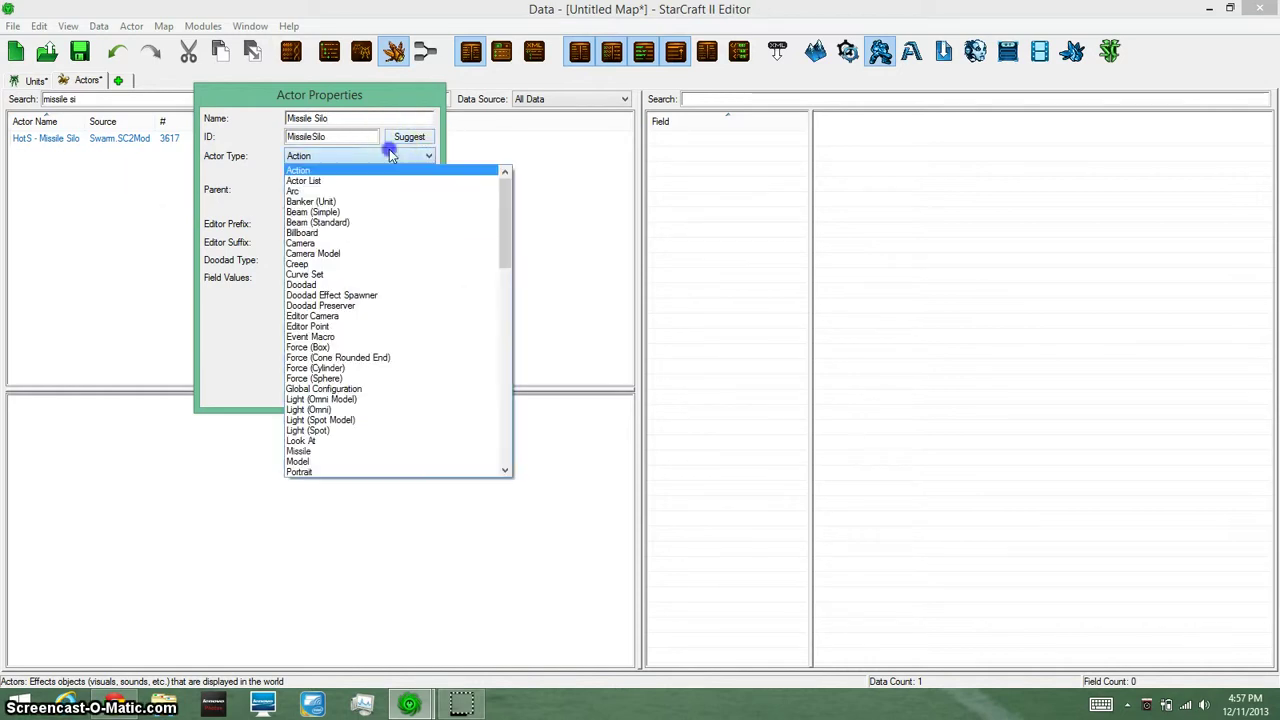
{"action": "left_click", "coordinate": [338, 118]}
{"action": "left_click_drag", "start_coordinate": [340, 93], "coordinate": [247, 185]}
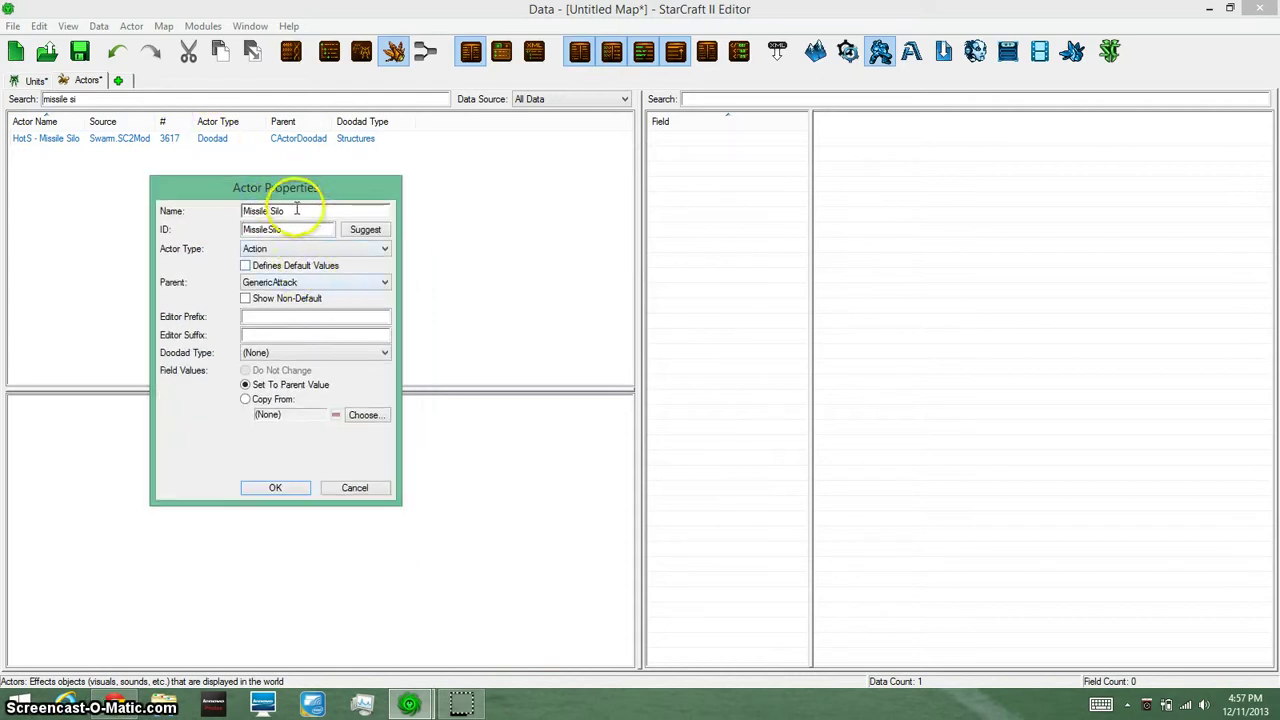
{"action": "left_click", "coordinate": [301, 245]}
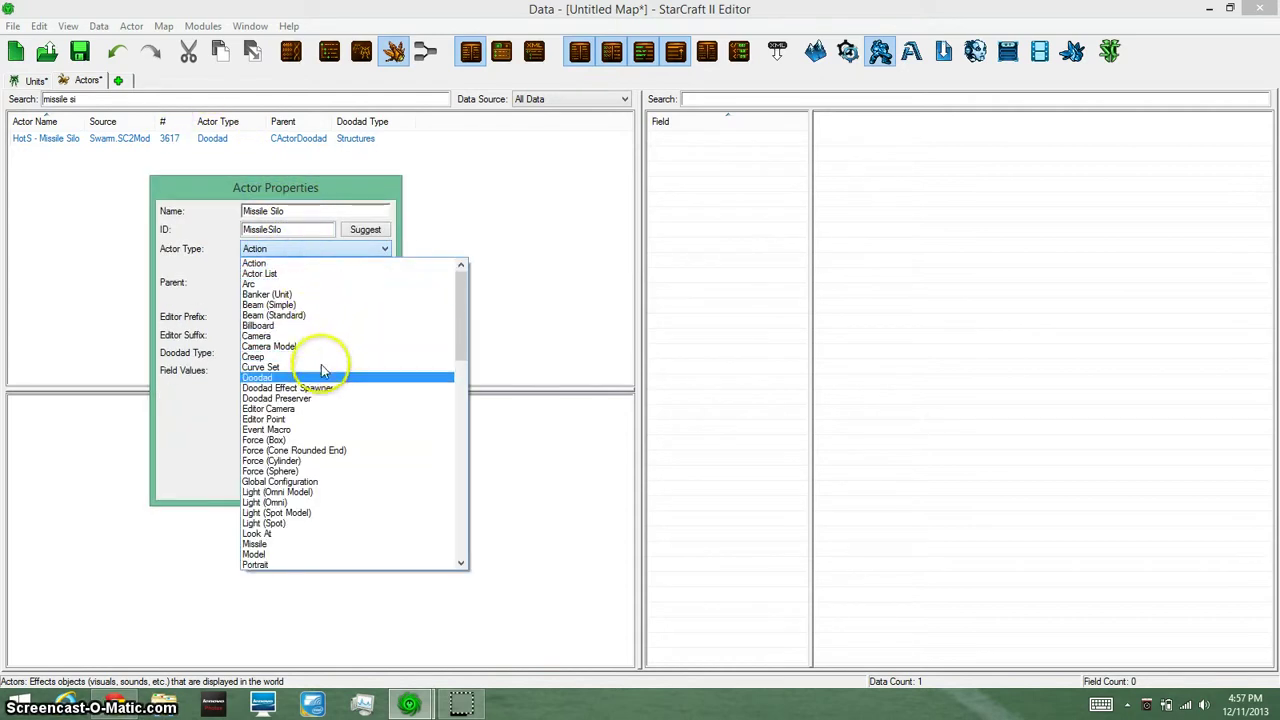
{"action": "left_click", "coordinate": [312, 378]}
Copy its values from HotS - Missile Silo and create the actor
{"action": "left_click", "coordinate": [246, 400]}
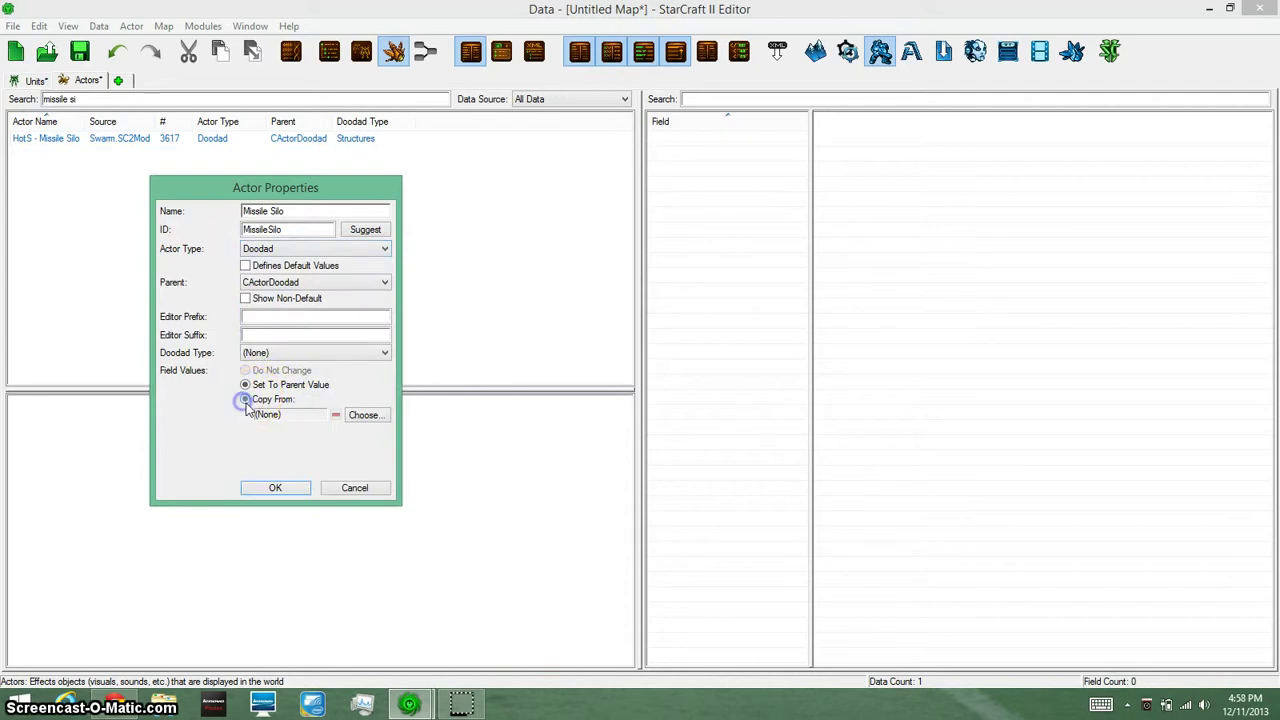
{"action": "left_click", "coordinate": [363, 418]}
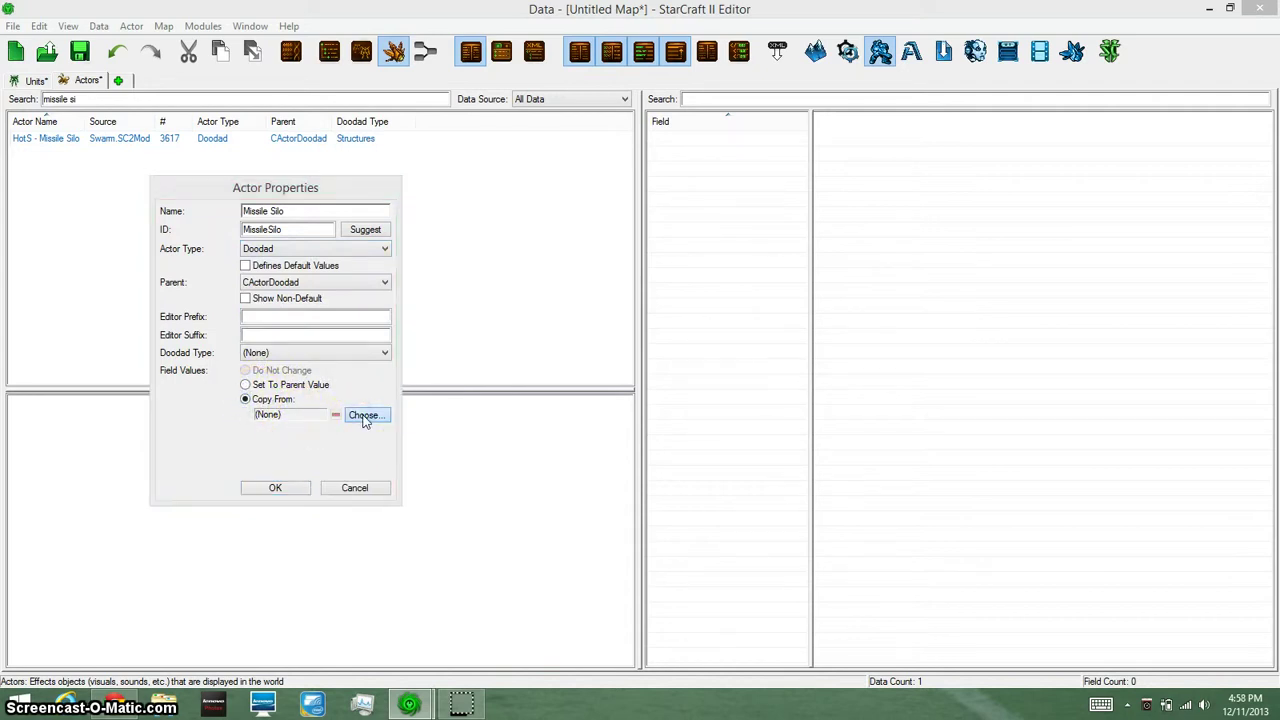
{"action": "left_click", "coordinate": [463, 271]}
{"action": "type", "text": "m"}
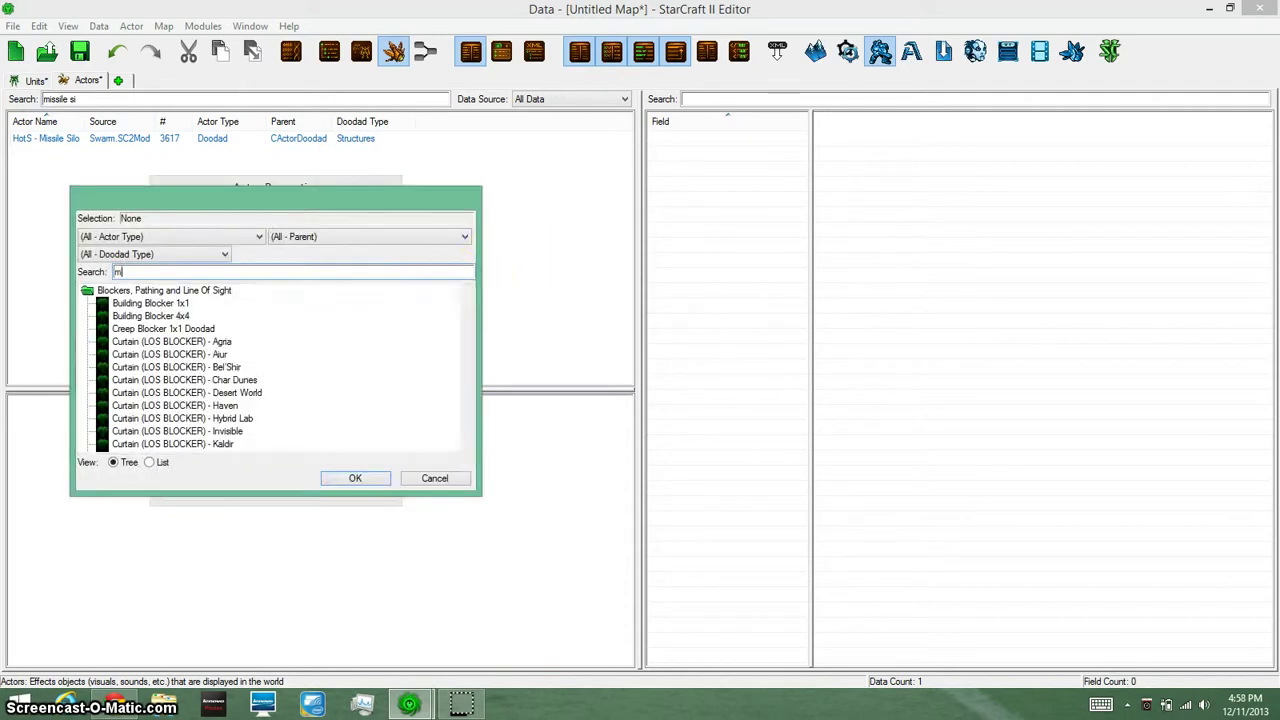
{"action": "type", "text": "issile"}
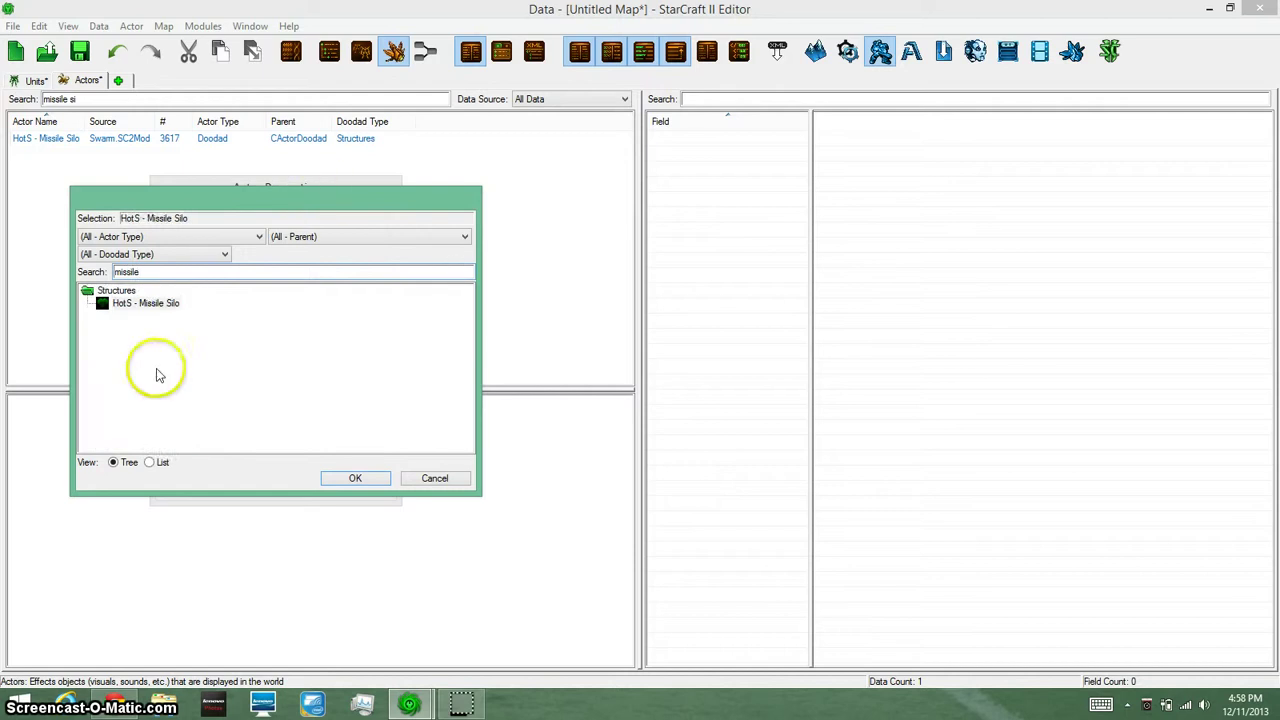
{"action": "left_click", "coordinate": [144, 304]}
{"action": "key", "text": "Return"}
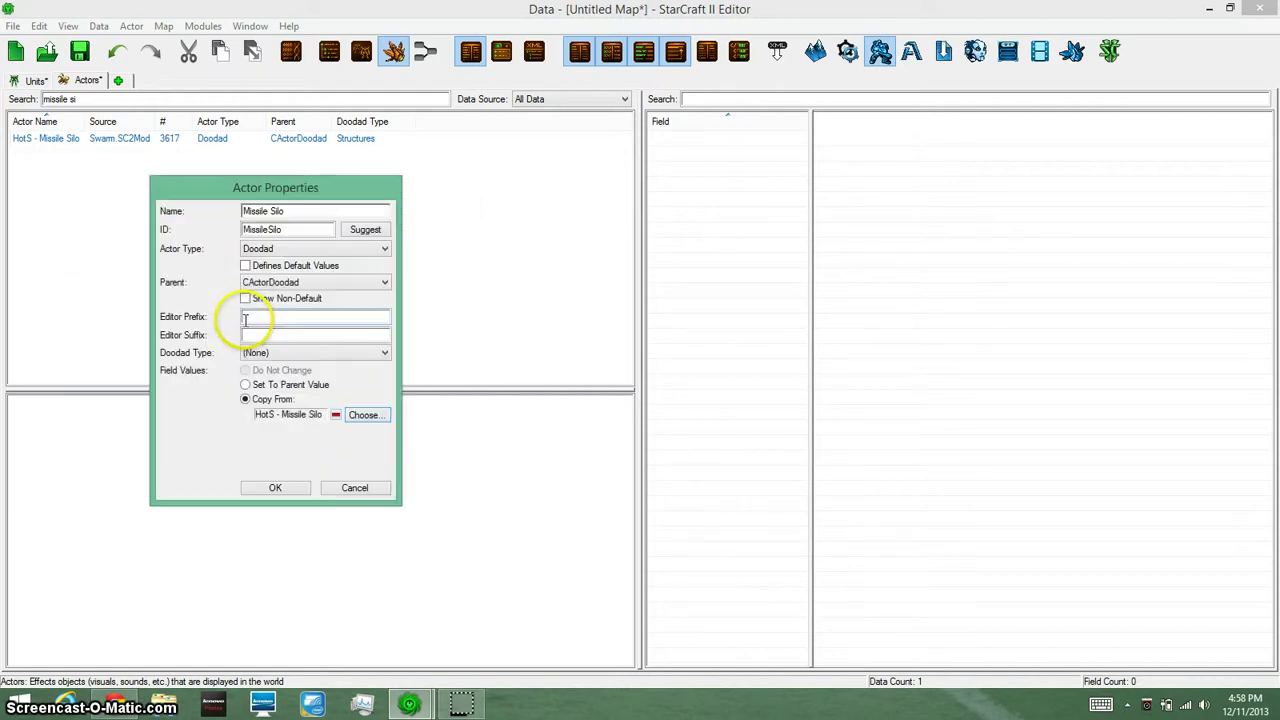
{"action": "left_click", "coordinate": [276, 490]}
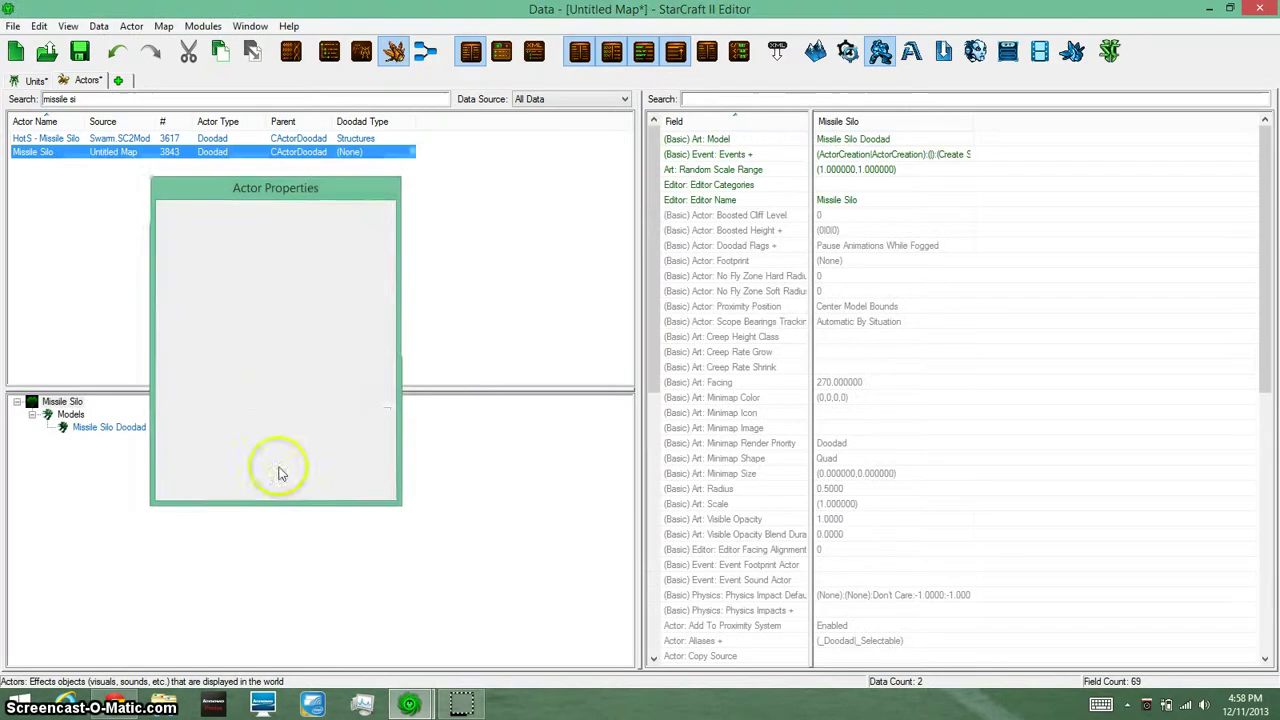
Change the Missile Silo actor's type from Doodad to Unit
{"action": "right_click", "coordinate": [174, 158]}
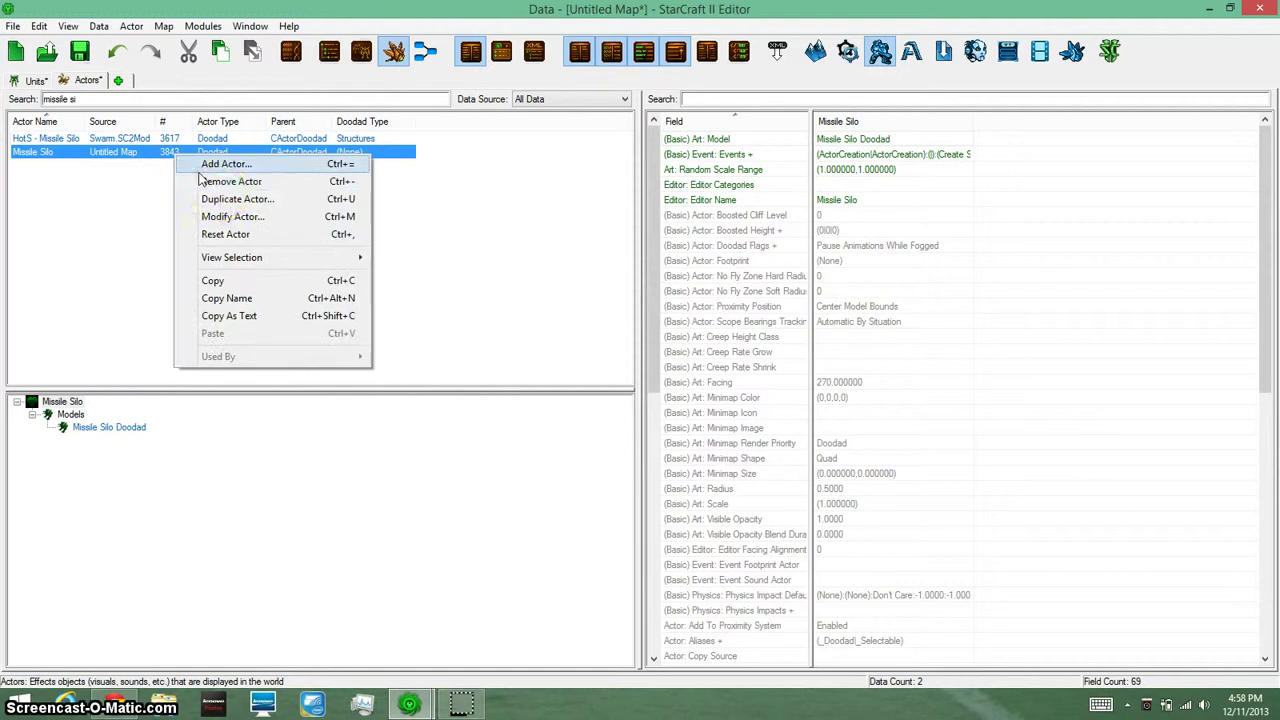
{"action": "left_click", "coordinate": [290, 215]}
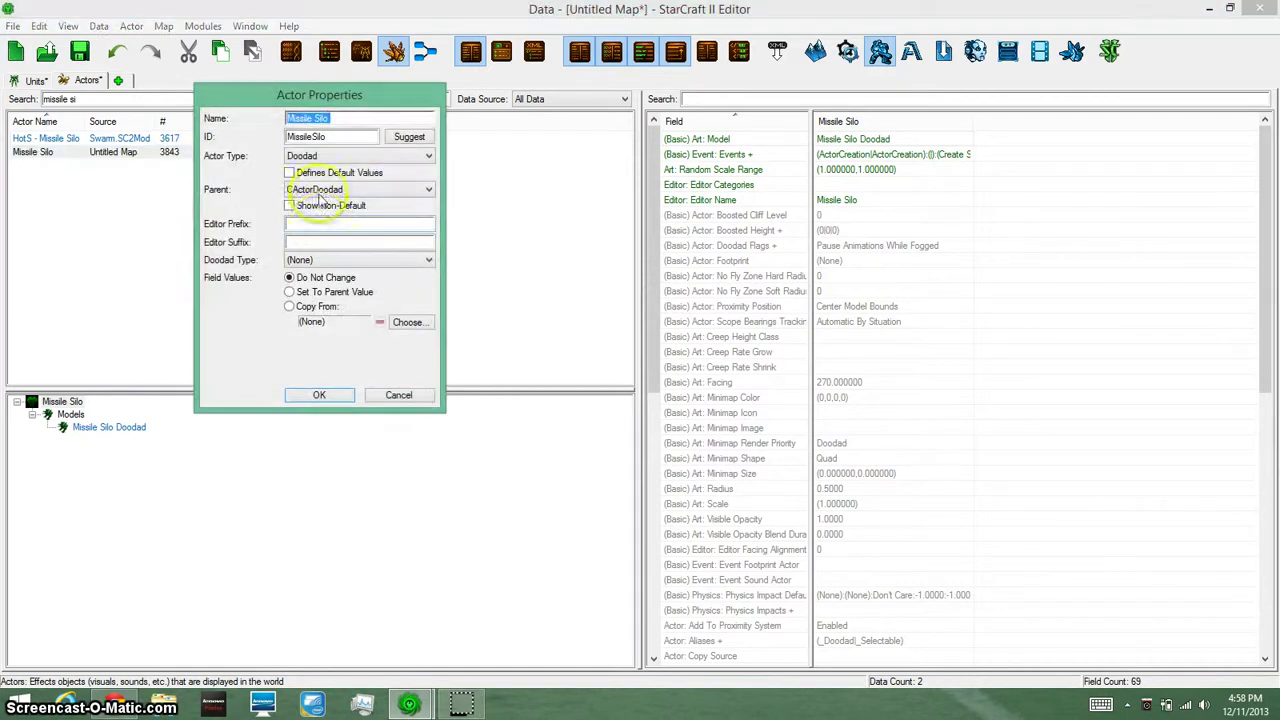
{"action": "left_click", "coordinate": [320, 158]}
{"action": "scroll", "coordinate": [395, 262], "scroll_direction": "down", "scroll_amount": 10}
{"action": "scroll", "coordinate": [397, 268], "scroll_direction": "down", "scroll_amount": 10}
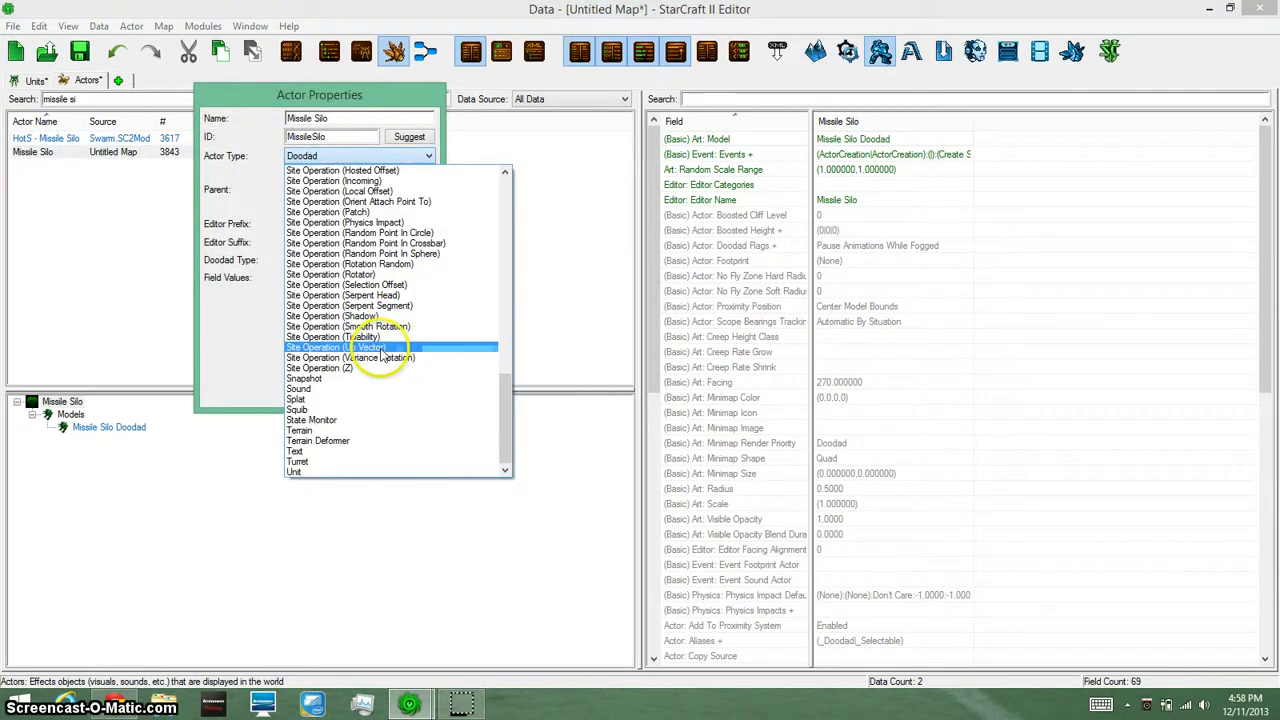
{"action": "left_click", "coordinate": [350, 471]}
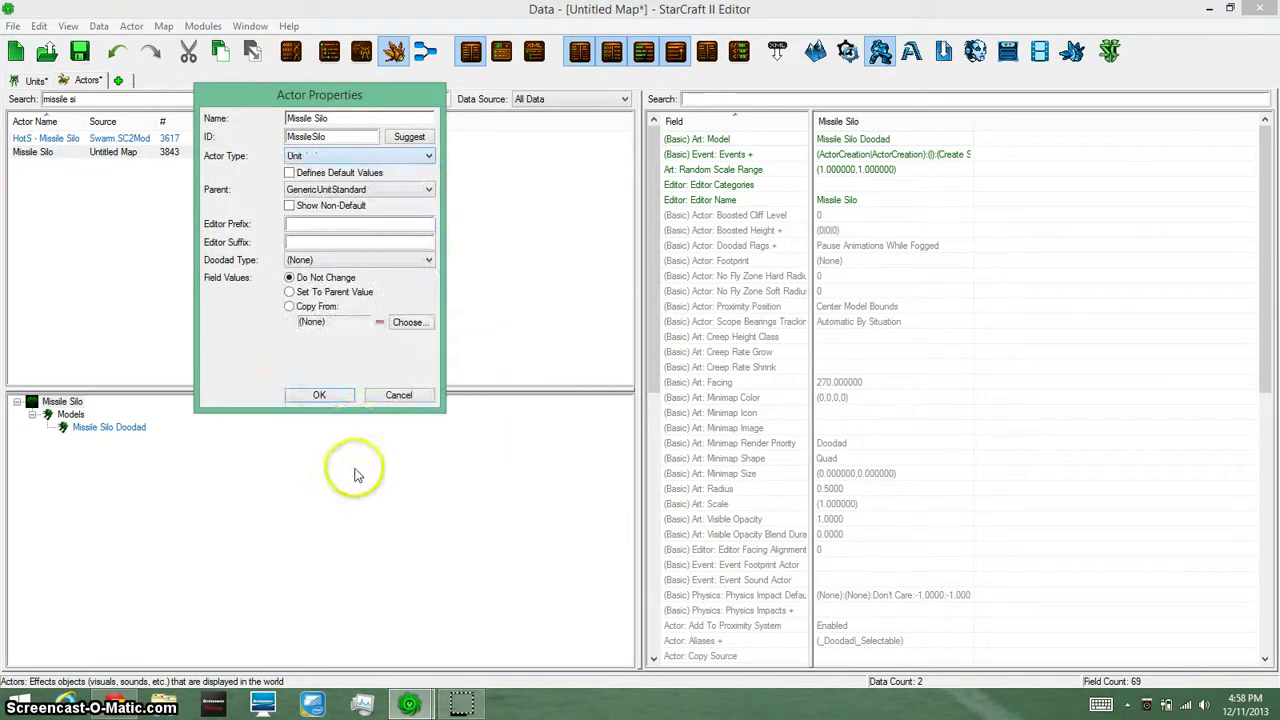
{"action": "left_click", "coordinate": [304, 394]}
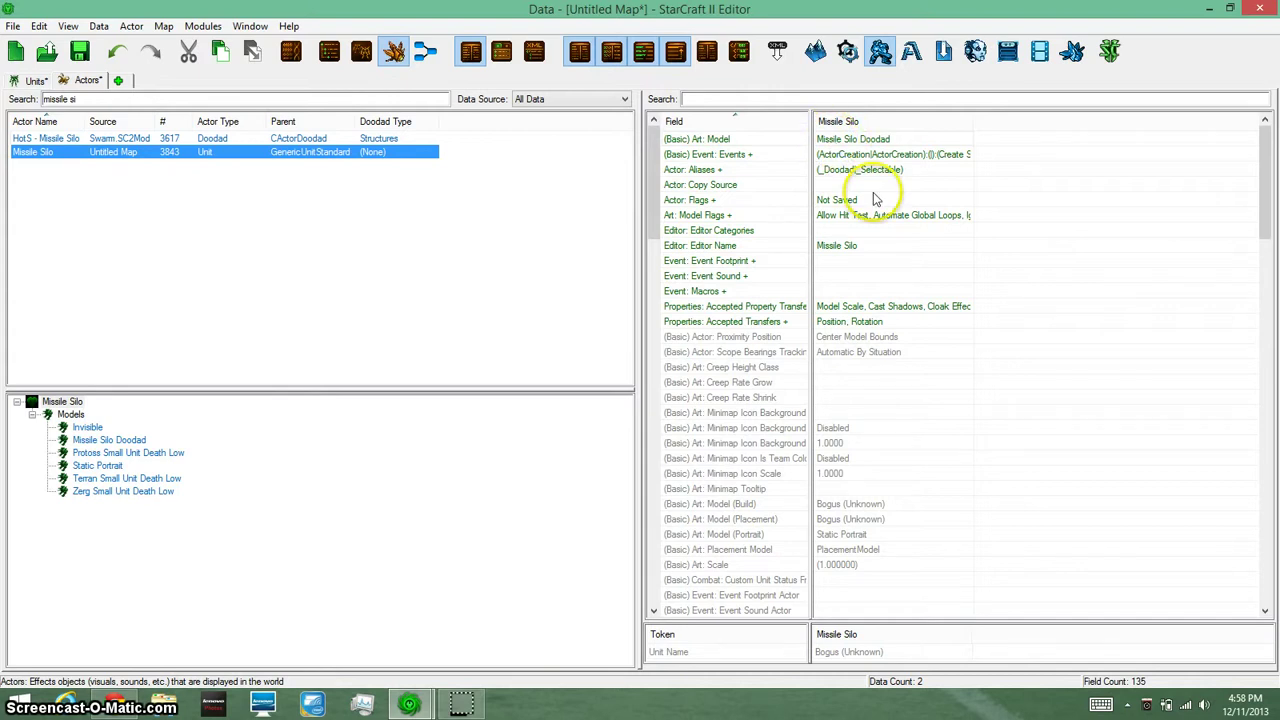
Open the actor's Events and set both ActorCreation events to Unit Birth
{"action": "left_click", "coordinate": [851, 260]}
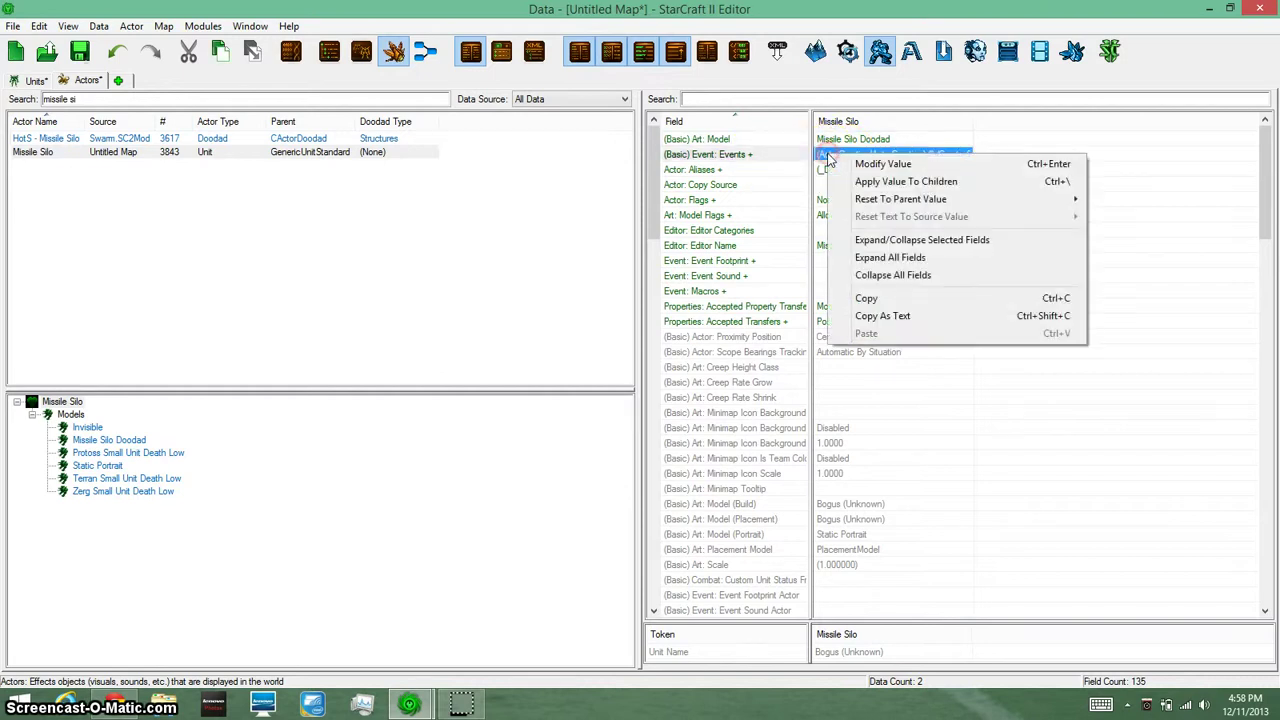
{"action": "left_click", "coordinate": [862, 164]}
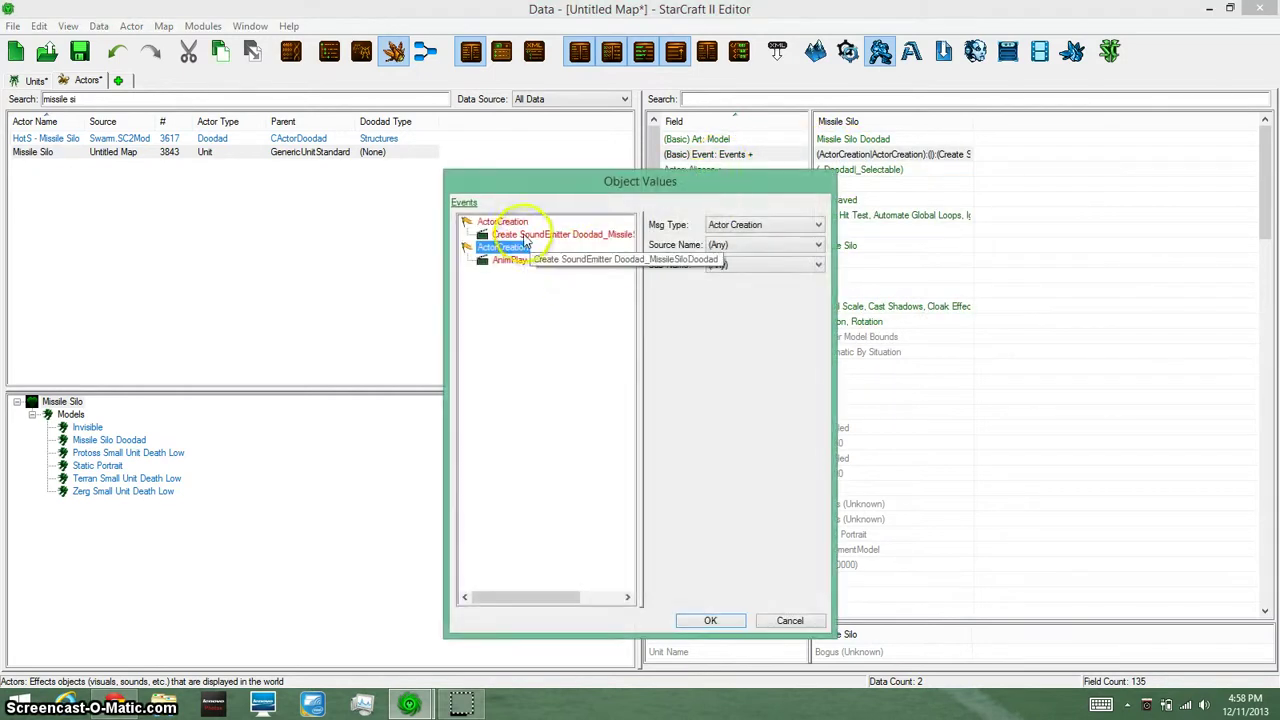
{"action": "right_click", "coordinate": [498, 228]}
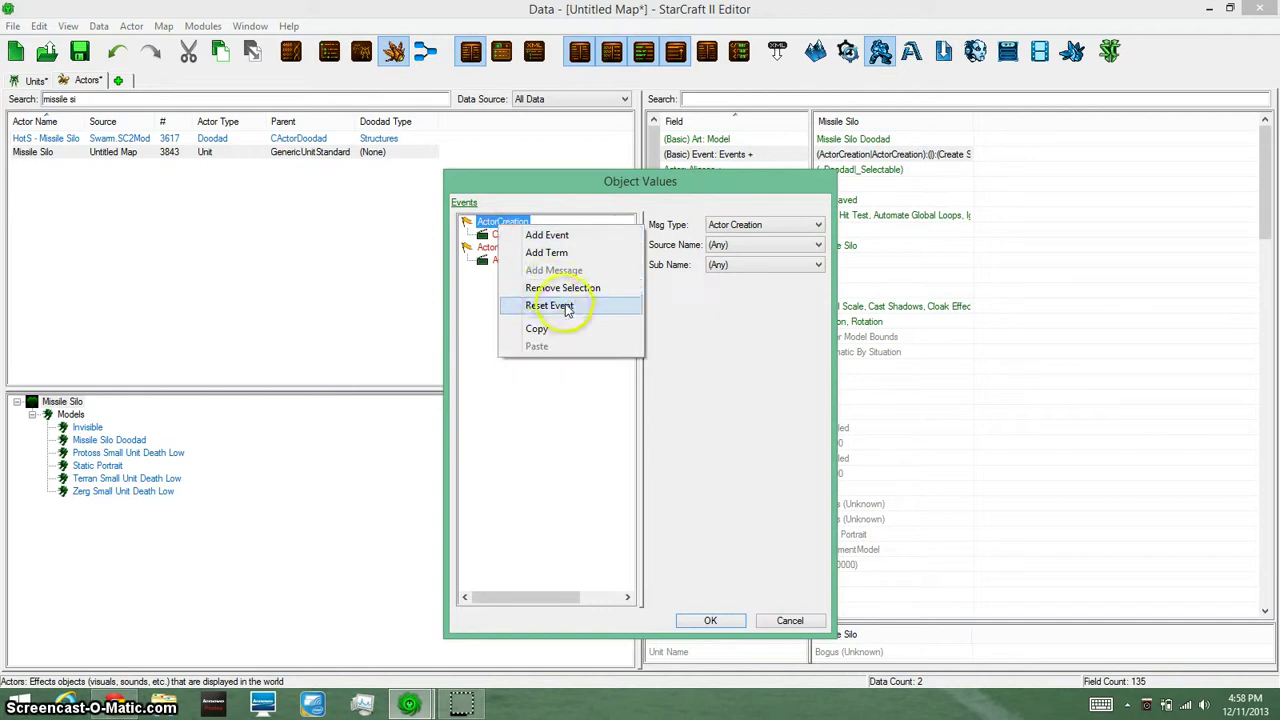
{"action": "left_click", "coordinate": [550, 306]}
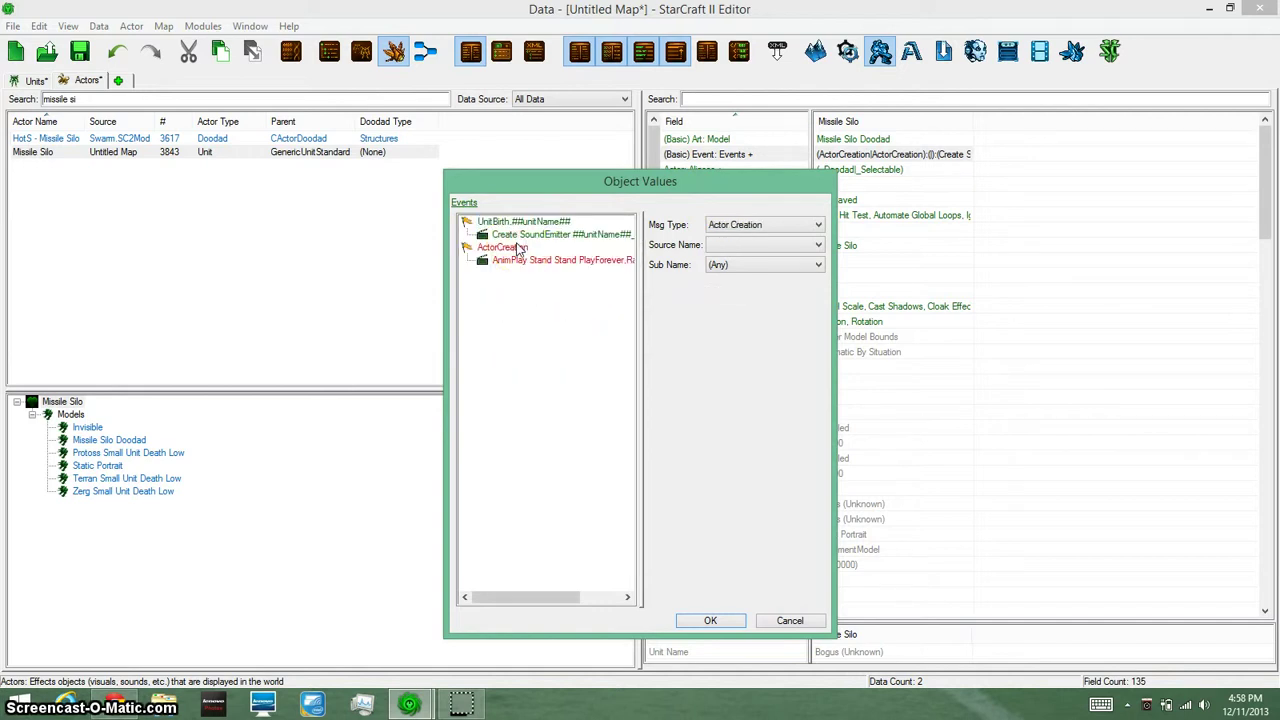
{"action": "right_click", "coordinate": [518, 248]}
{"action": "left_click", "coordinate": [552, 323]}
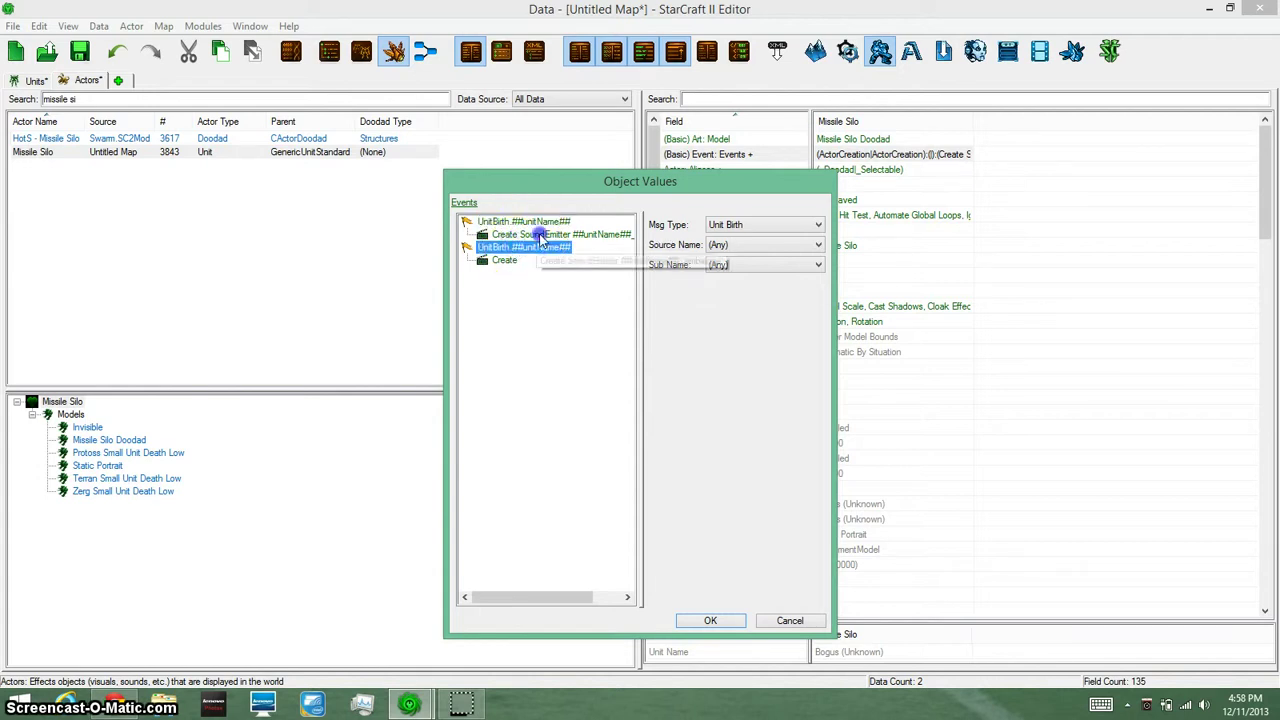
Review the two UnitBirth events and their actions, widening the event editor for room
{"action": "left_click", "coordinate": [525, 234]}
{"action": "left_click", "coordinate": [530, 221]}
{"action": "left_click", "coordinate": [546, 235]}
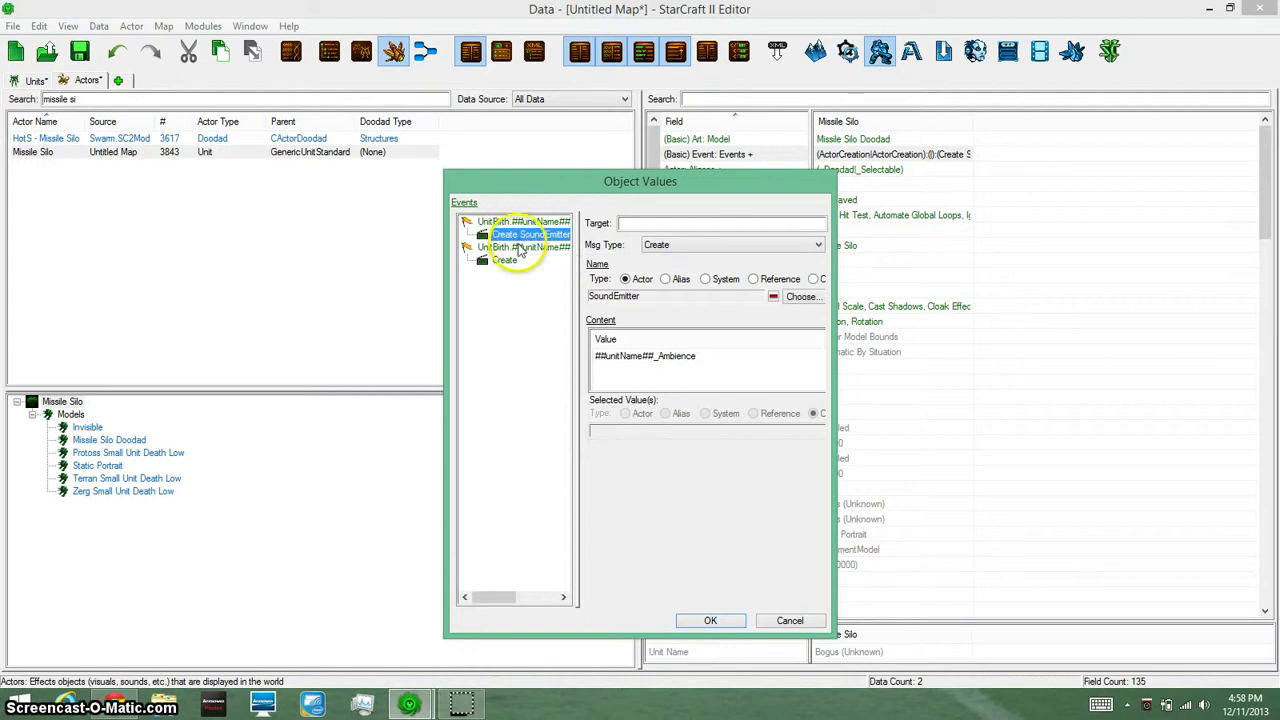
{"action": "left_click", "coordinate": [521, 248]}
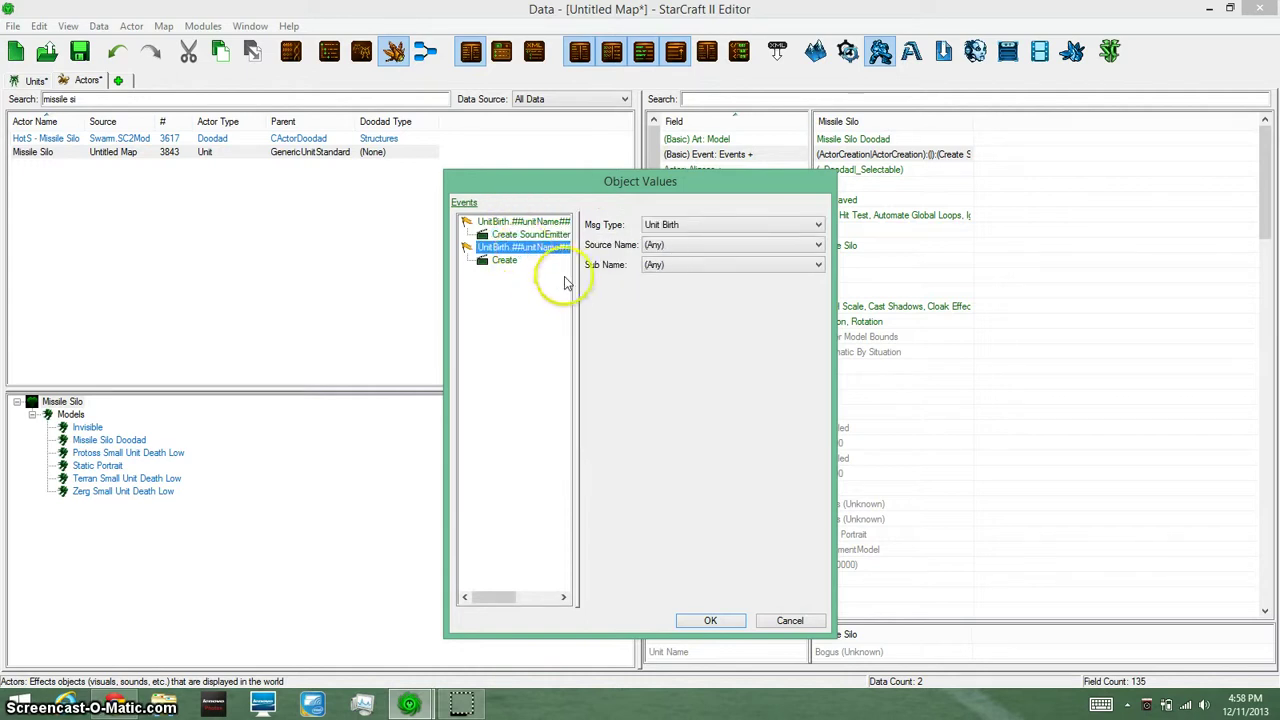
{"action": "left_click", "coordinate": [607, 284]}
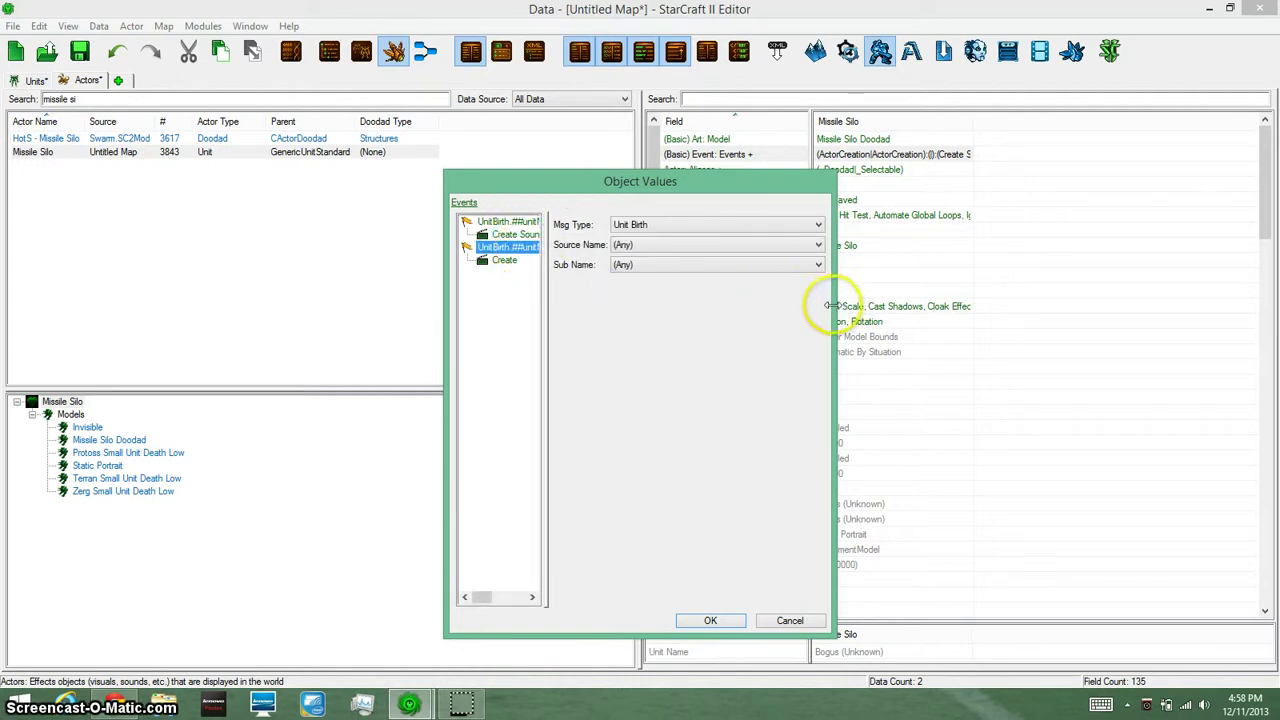
{"action": "left_click_drag", "start_coordinate": [830, 306], "coordinate": [936, 306]}
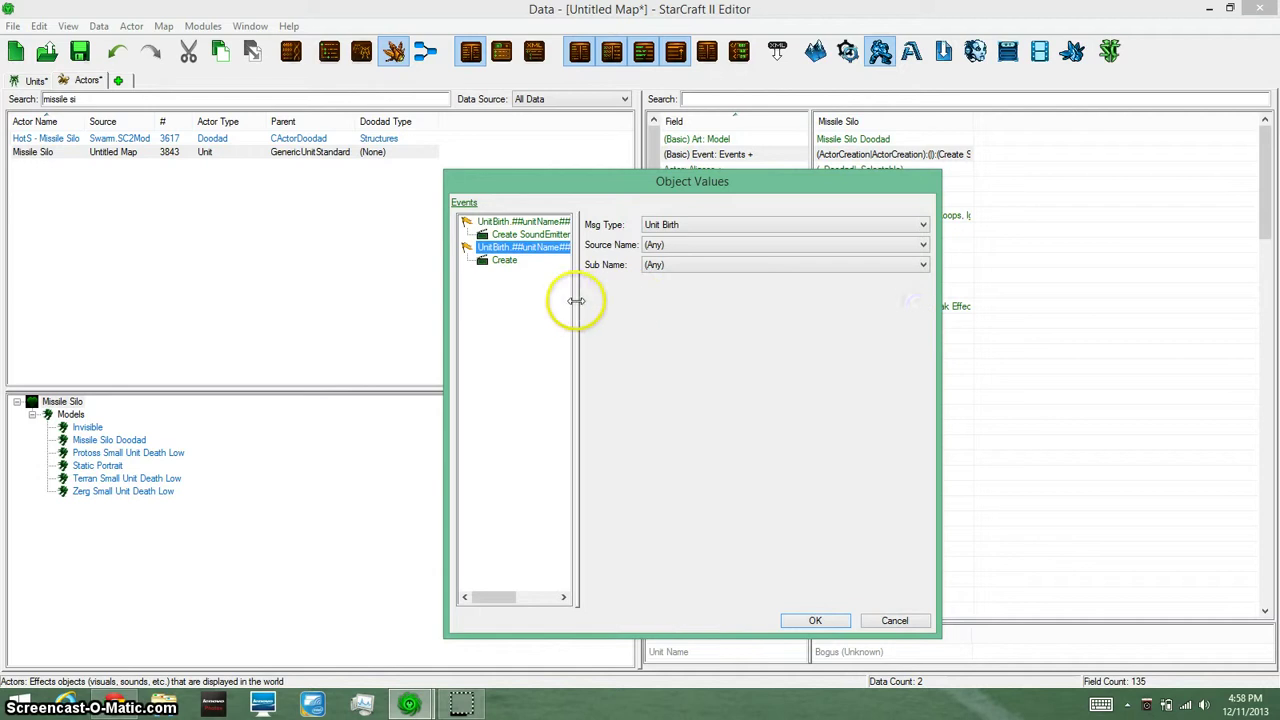
{"action": "left_click_drag", "start_coordinate": [576, 300], "coordinate": [604, 299]}
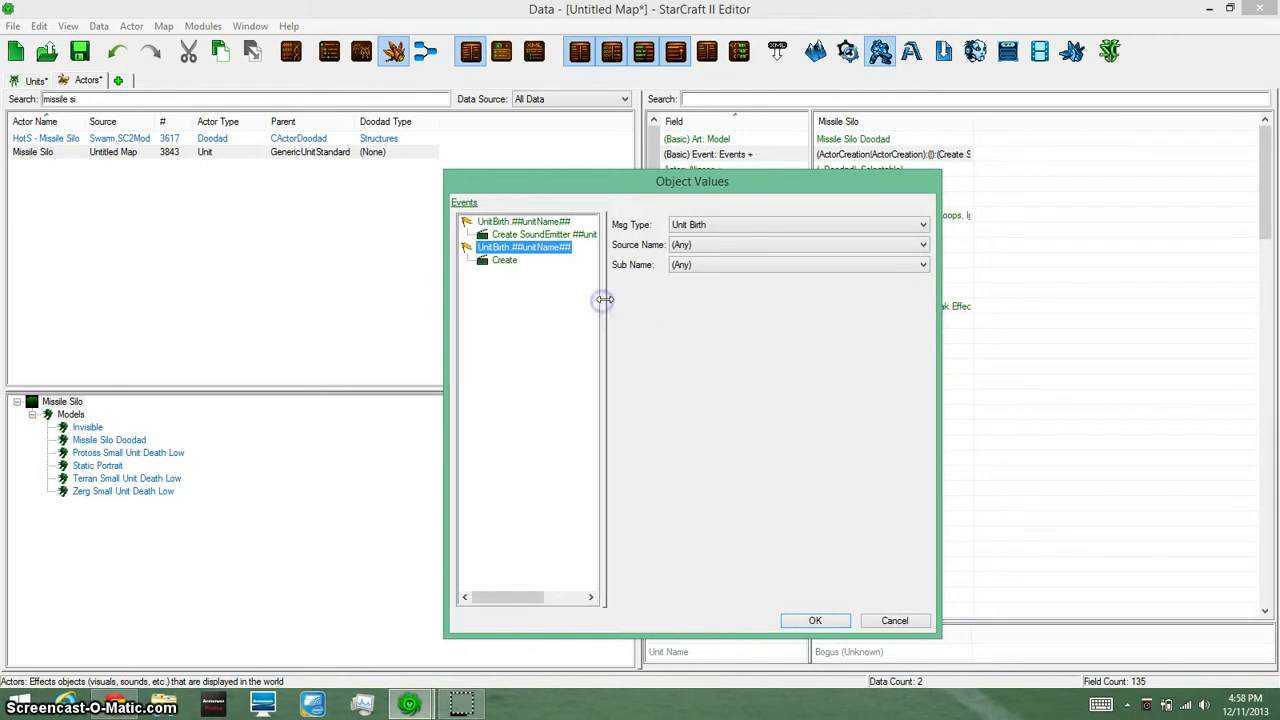
Set the second UnitBirth event's Source Name to Missile Silo
{"action": "right_click", "coordinate": [500, 292]}
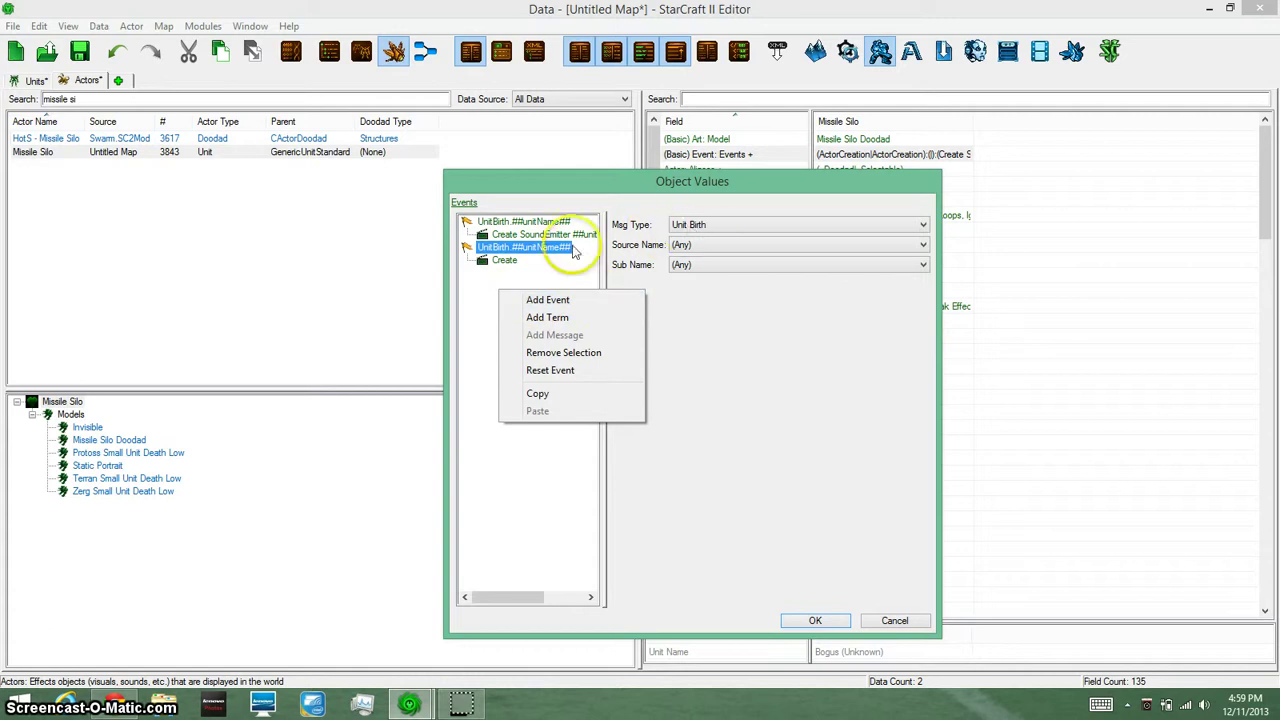
{"action": "left_click", "coordinate": [612, 262]}
{"action": "left_click", "coordinate": [715, 244]}
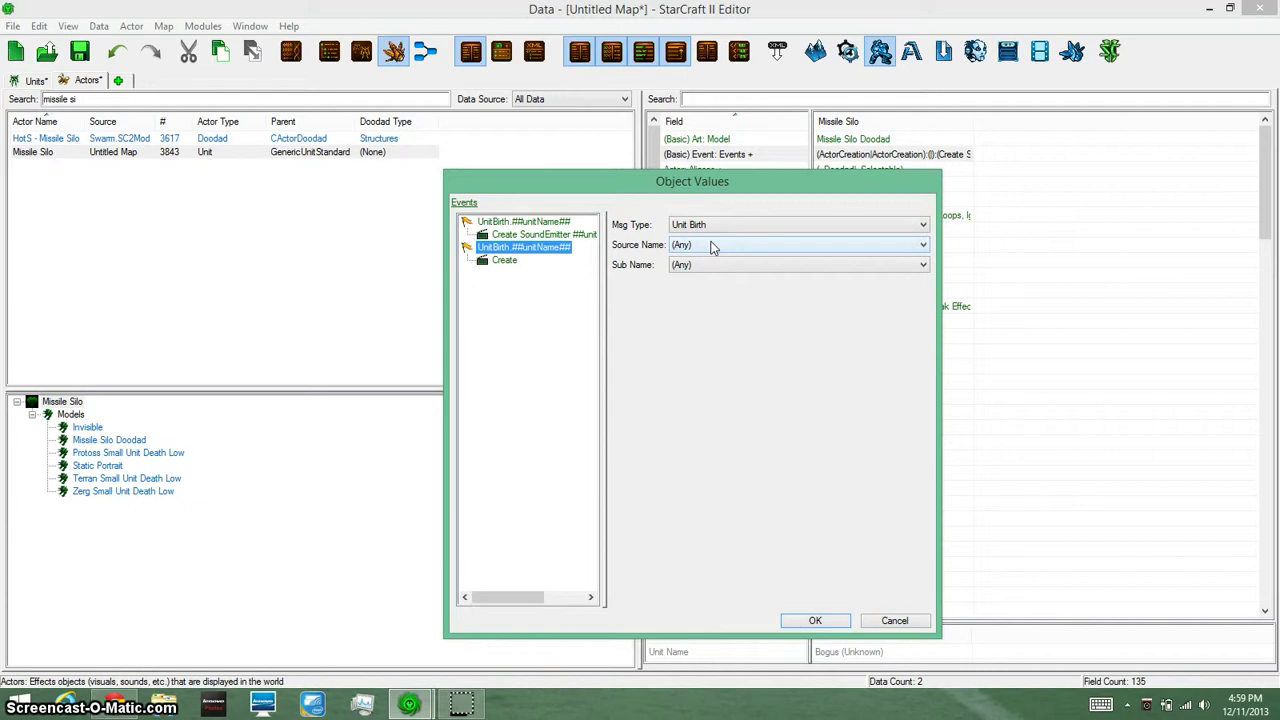
{"action": "left_click", "coordinate": [713, 246]}
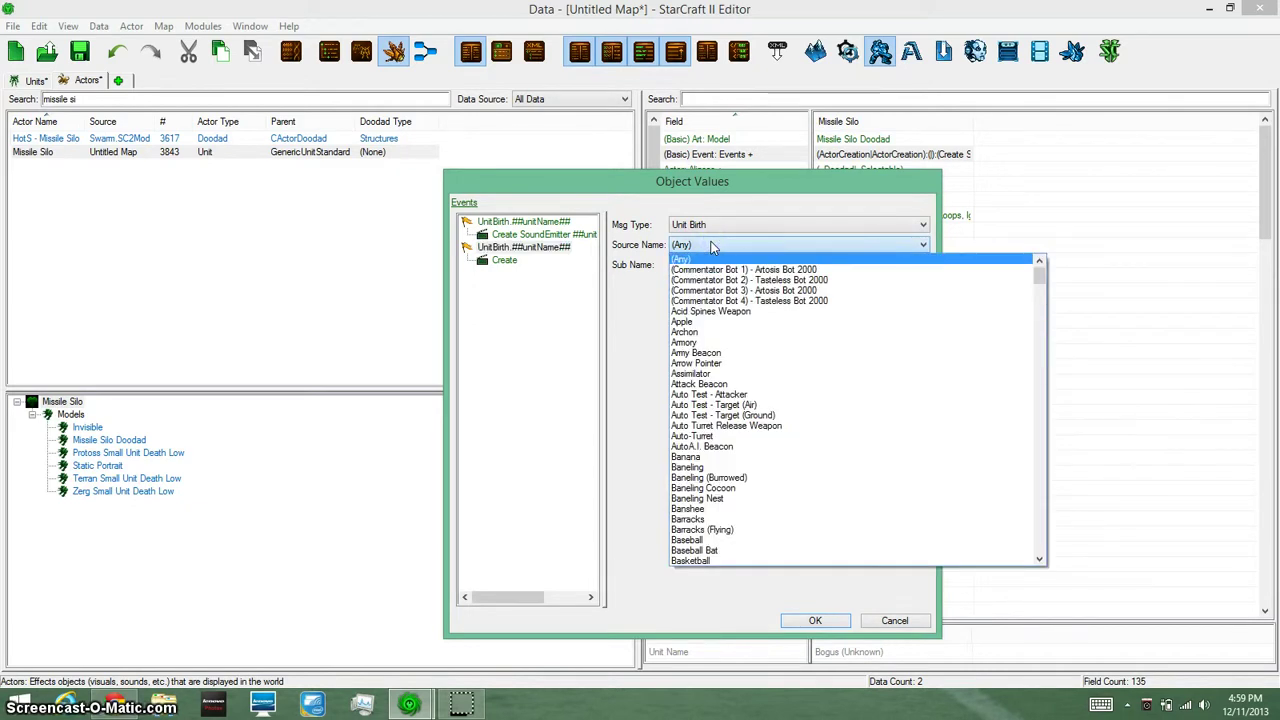
{"action": "left_click_drag", "start_coordinate": [713, 246], "coordinate": [827, 362]}
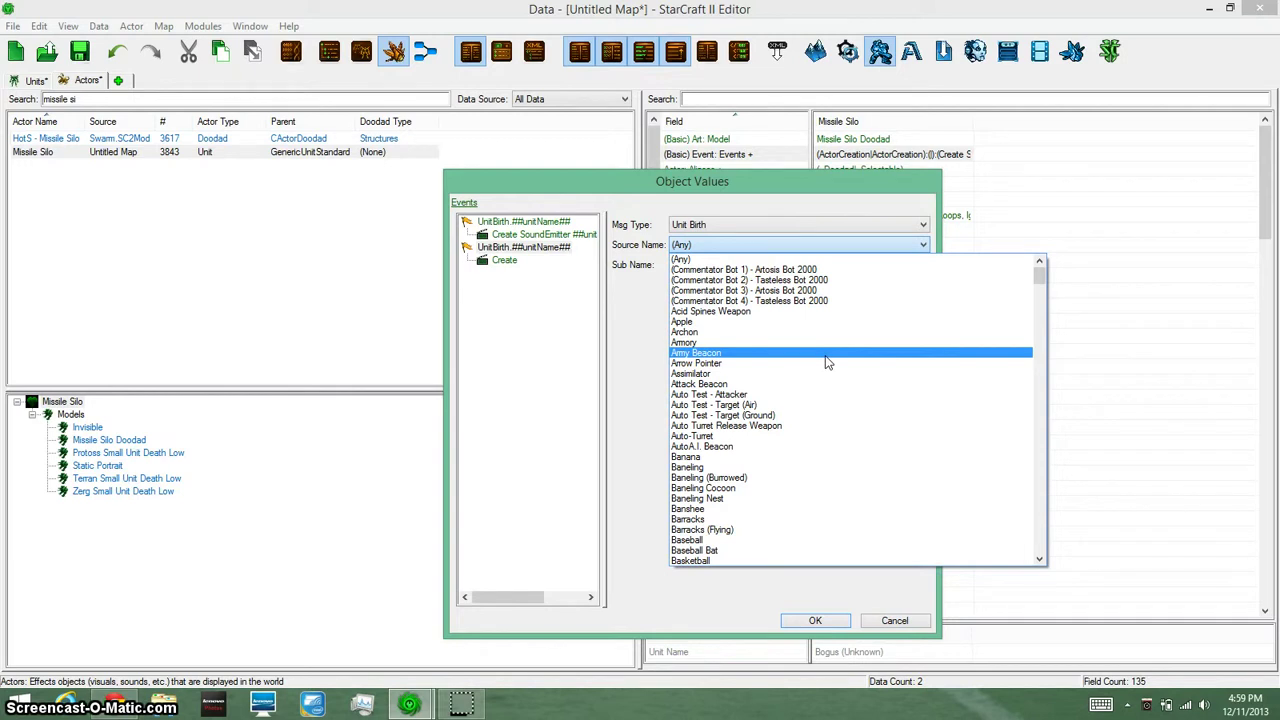
{"action": "type", "text": "missile"}
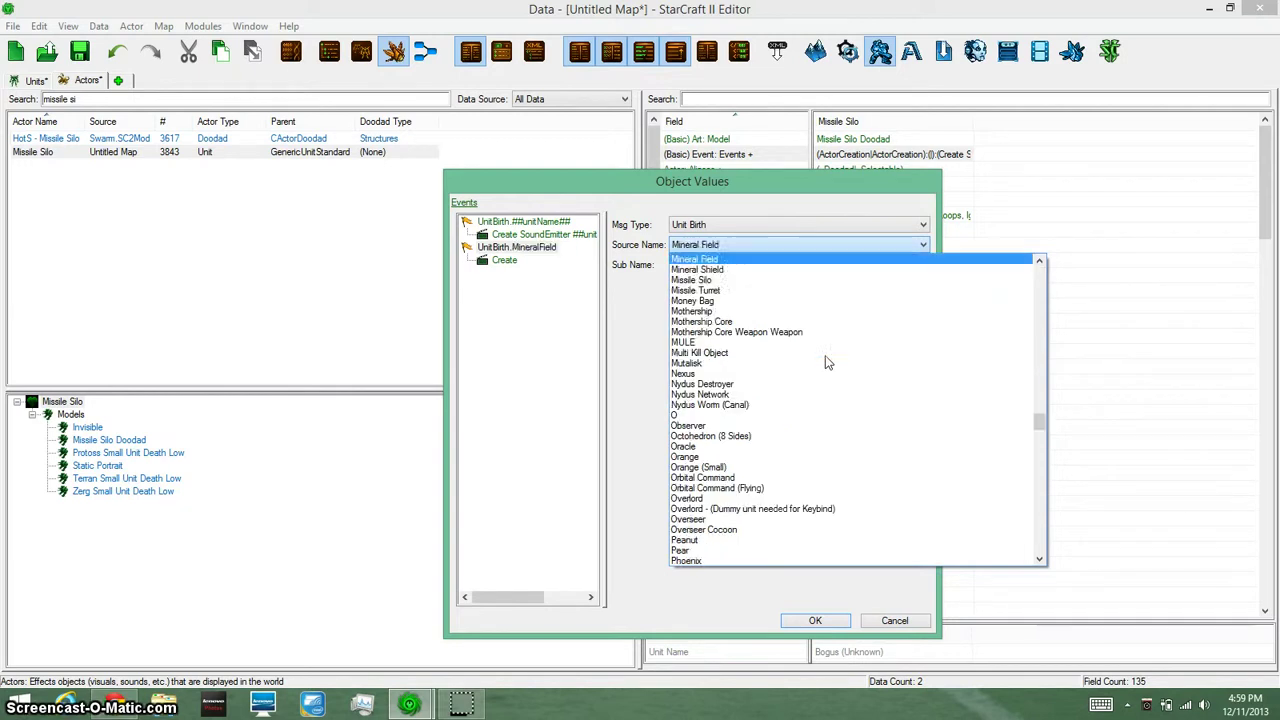
{"action": "left_click_drag", "start_coordinate": [748, 271], "coordinate": [737, 267]}
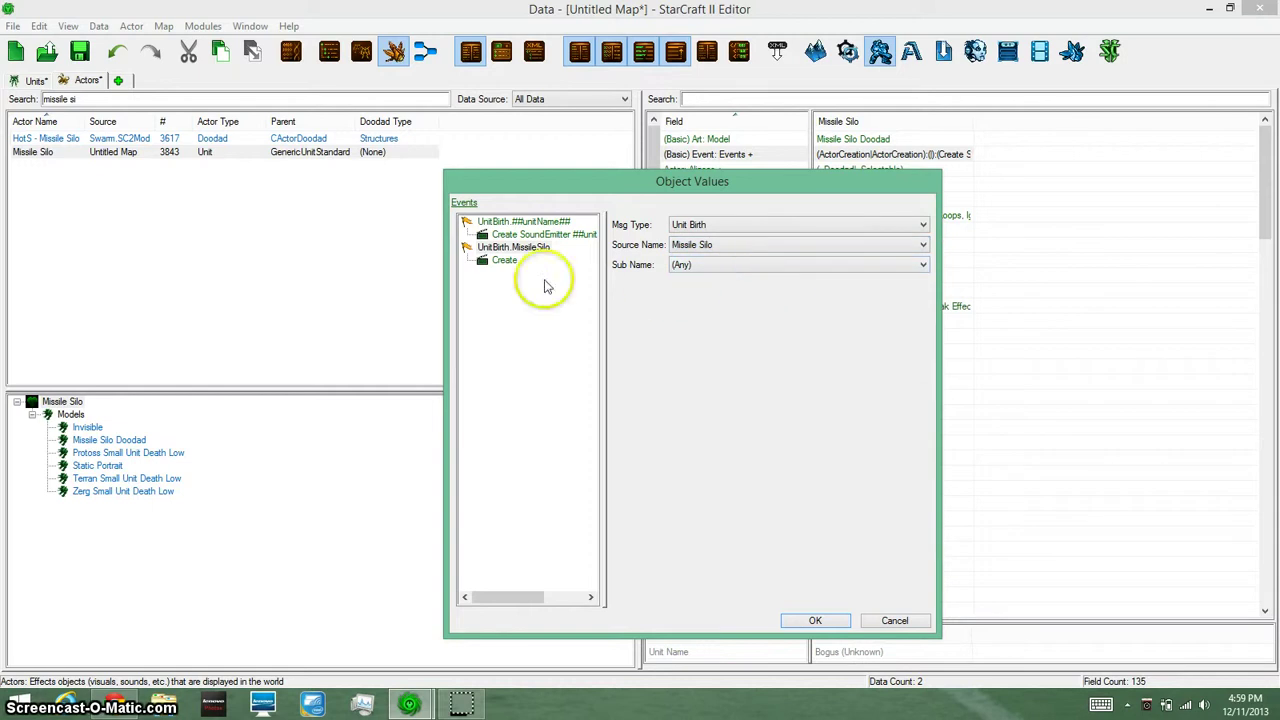
Confirm the edited actor events and dismiss the warnings window
{"action": "left_click", "coordinate": [815, 614]}
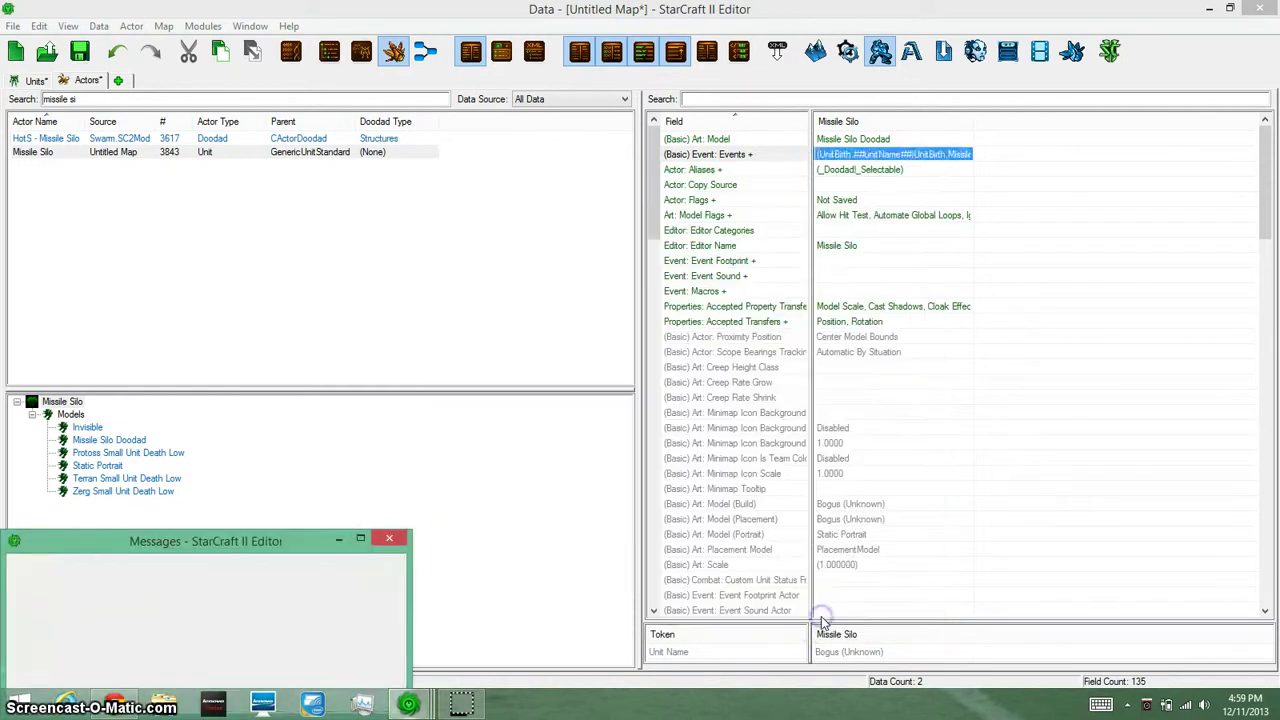
{"action": "left_click", "coordinate": [389, 538]}
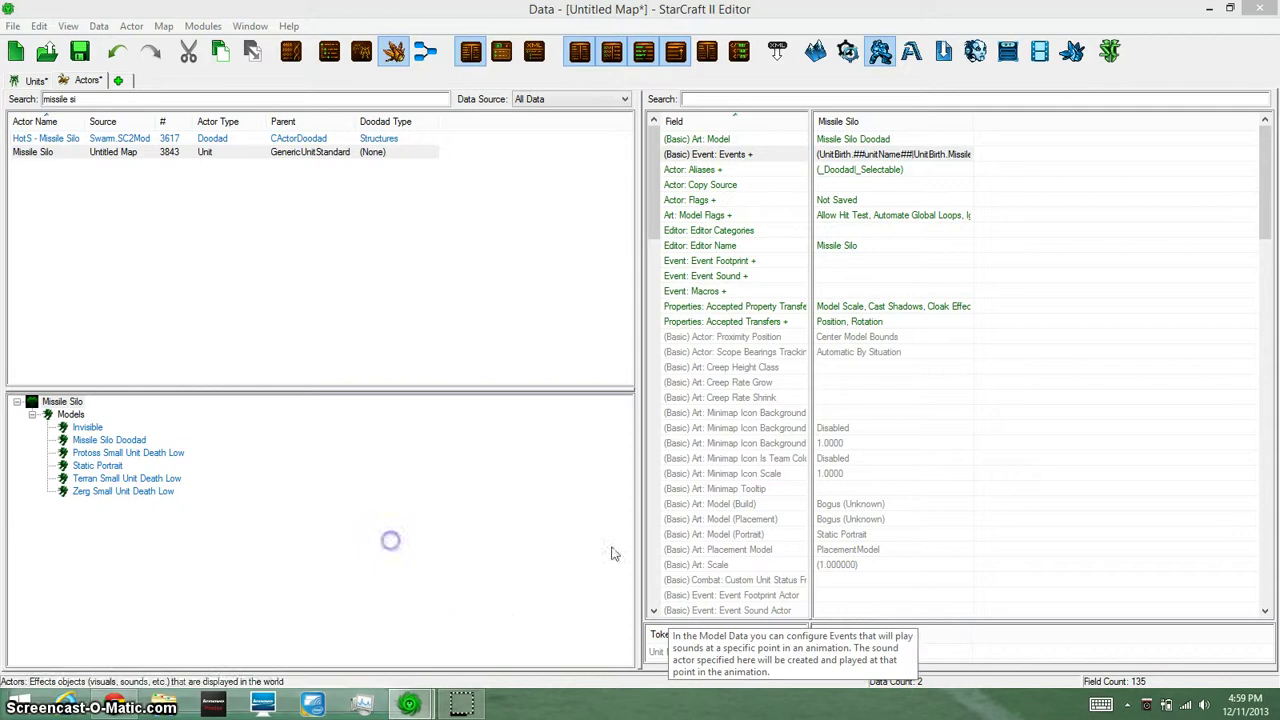
{"action": "left_click", "coordinate": [437, 607]}
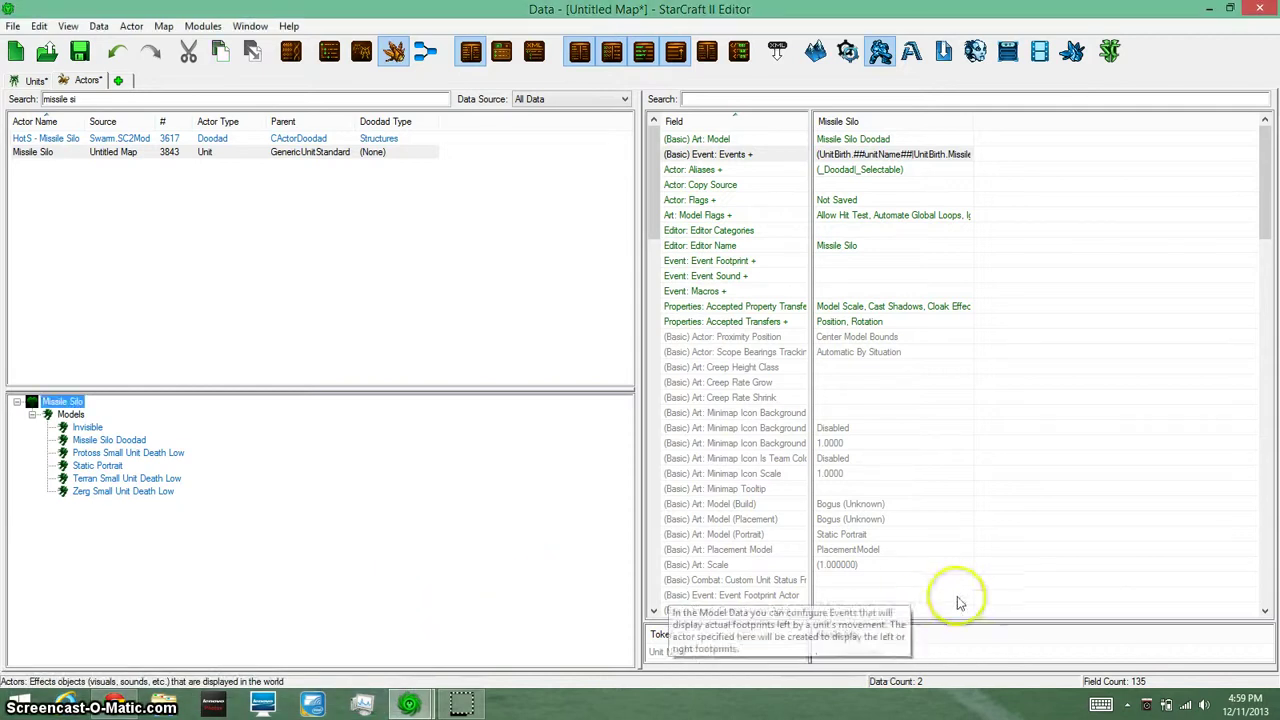
Set the Unit Name token to Missile Silo, found by searching 'missile si'
{"action": "left_click", "coordinate": [862, 651]}
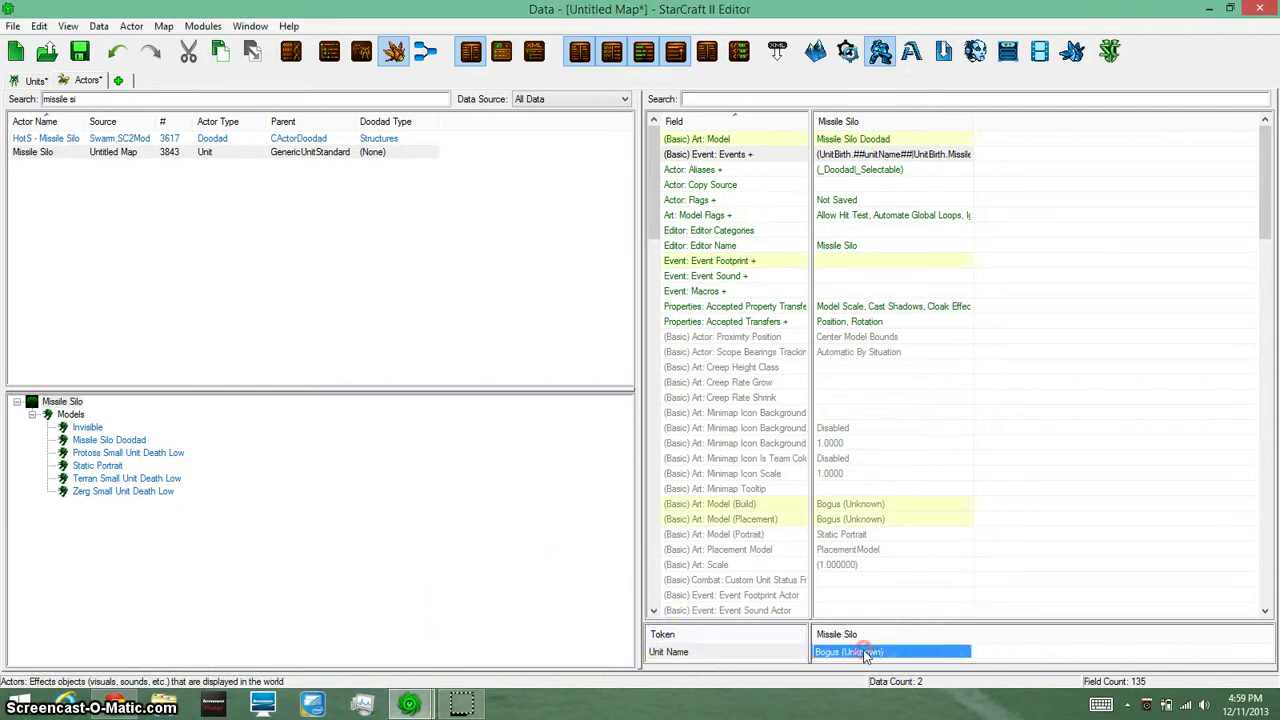
{"action": "right_click", "coordinate": [866, 651]}
{"action": "left_click", "coordinate": [904, 581]}
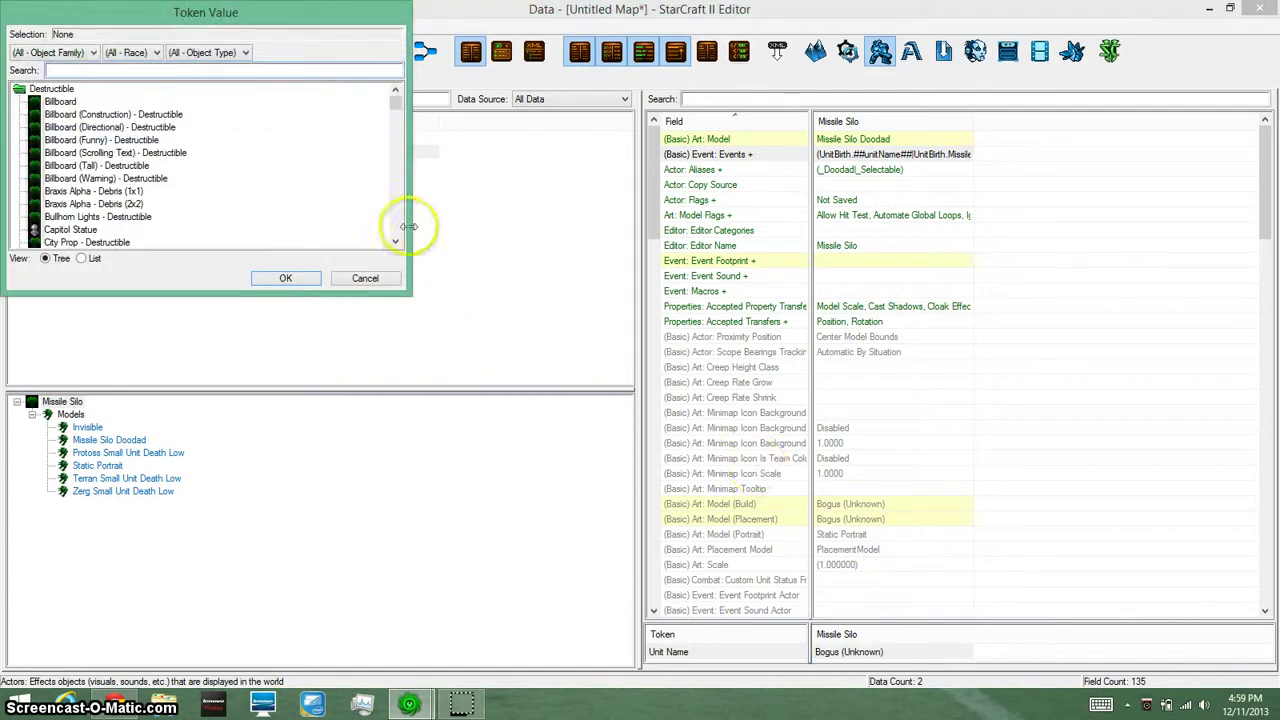
{"action": "left_click", "coordinate": [350, 78]}
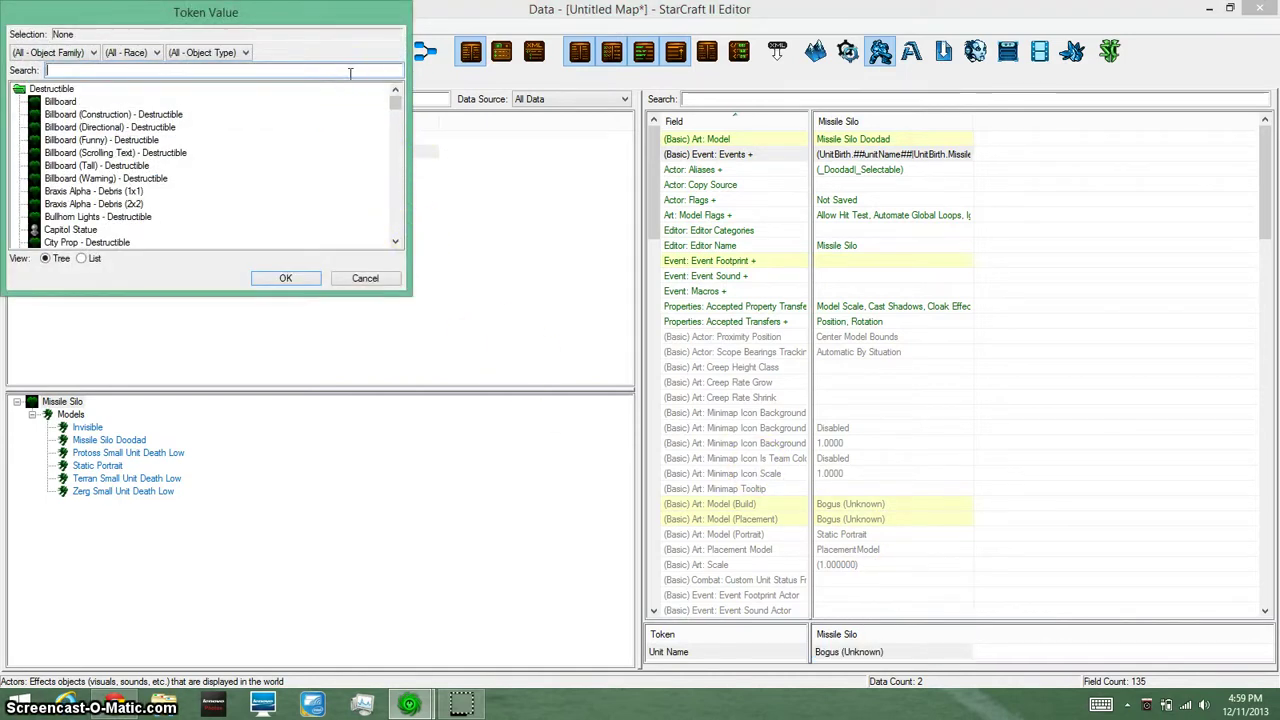
{"action": "type", "text": "missile"}
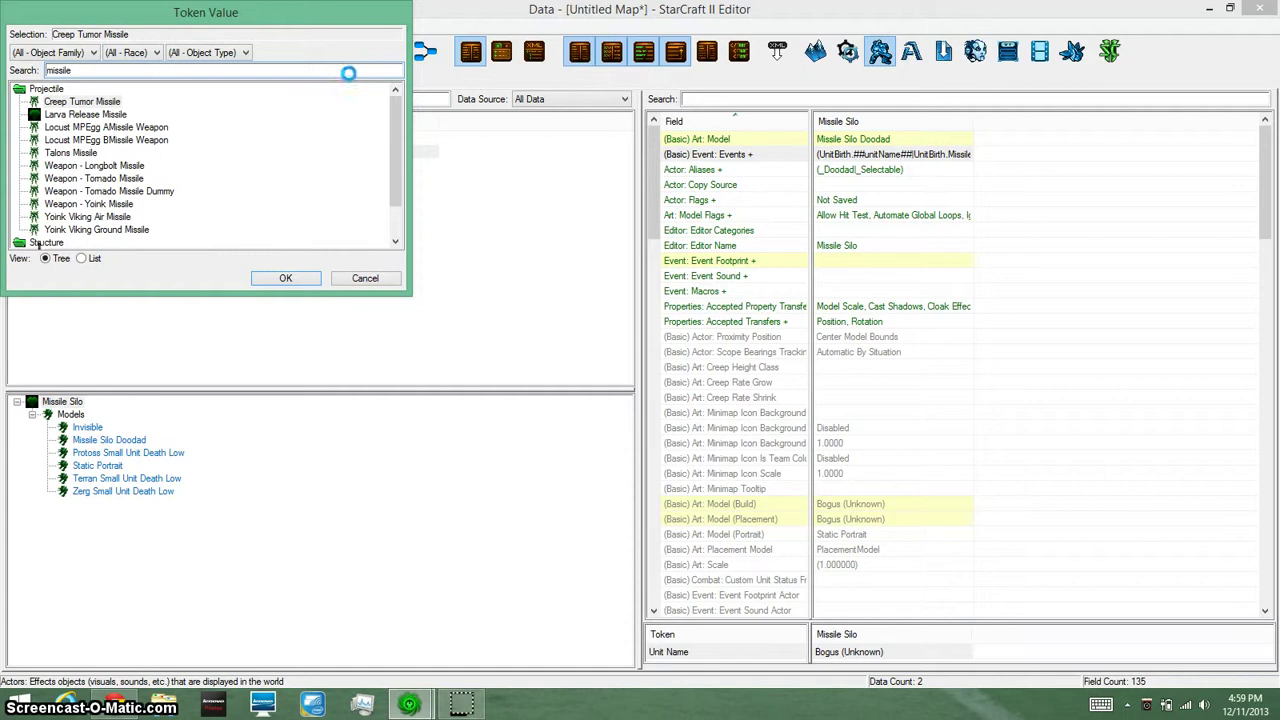
{"action": "type", "text": " si"}
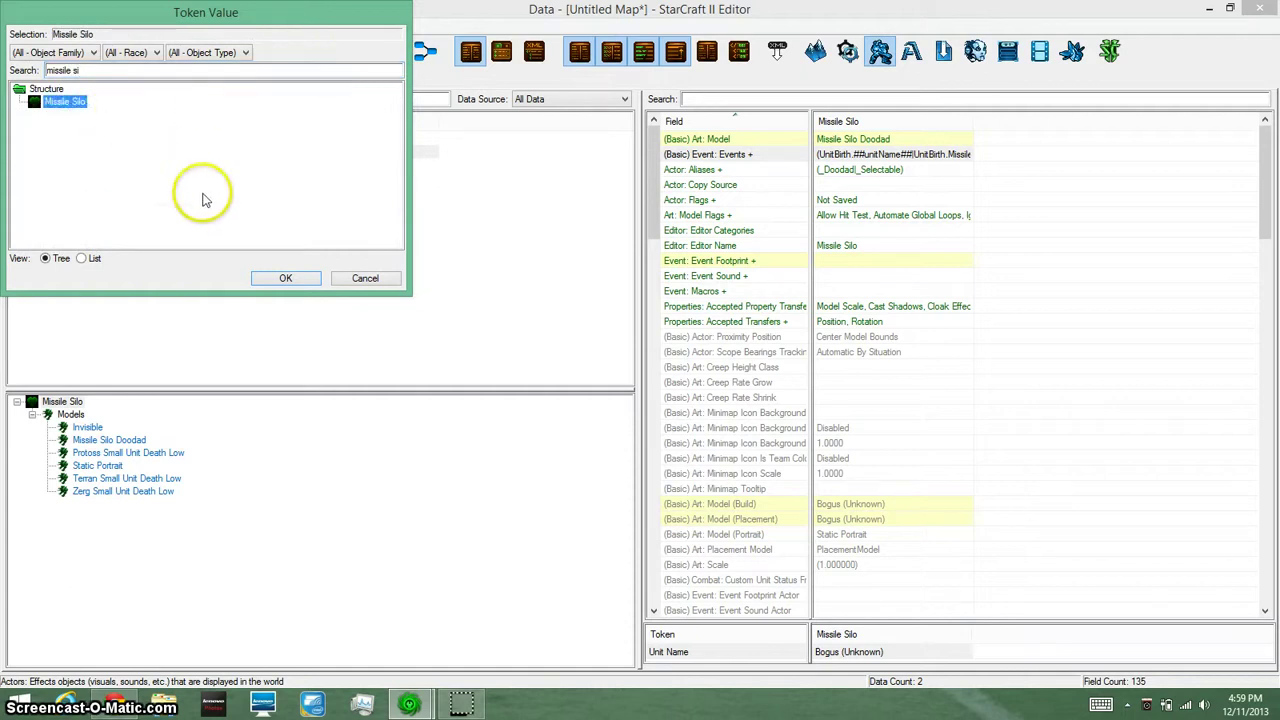
{"action": "left_click", "coordinate": [286, 277]}
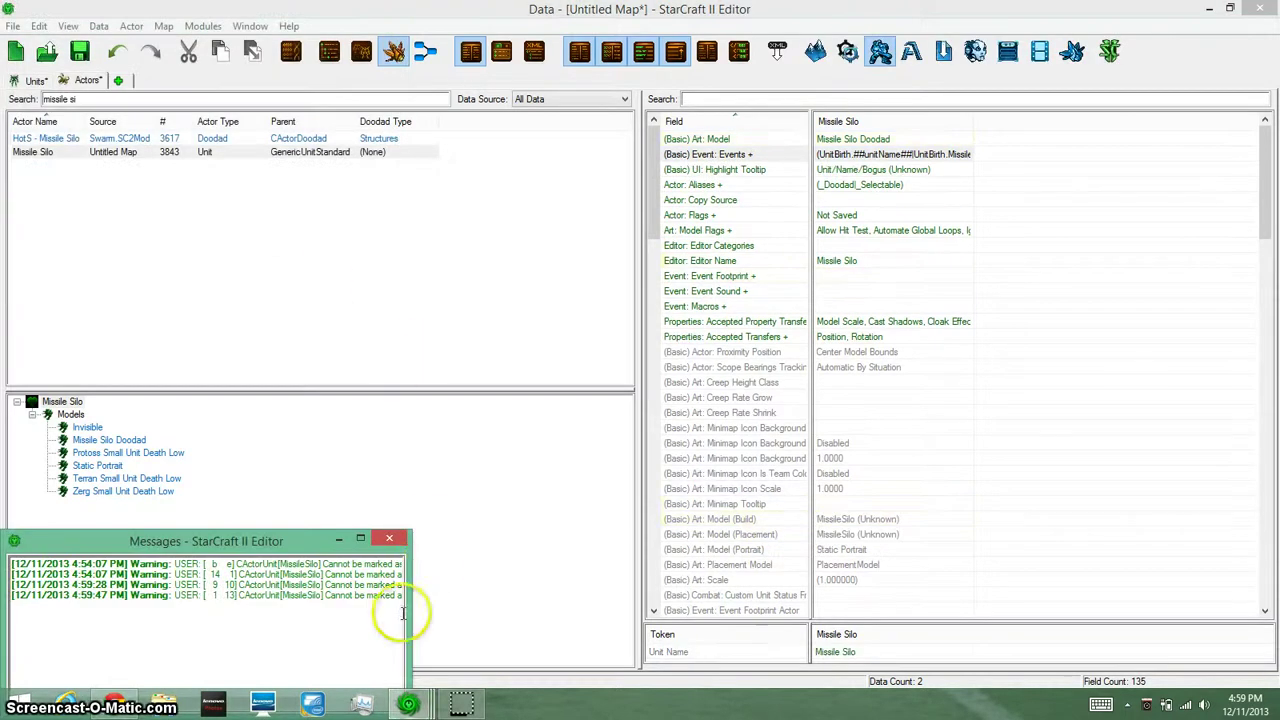
{"action": "left_click", "coordinate": [389, 538]}
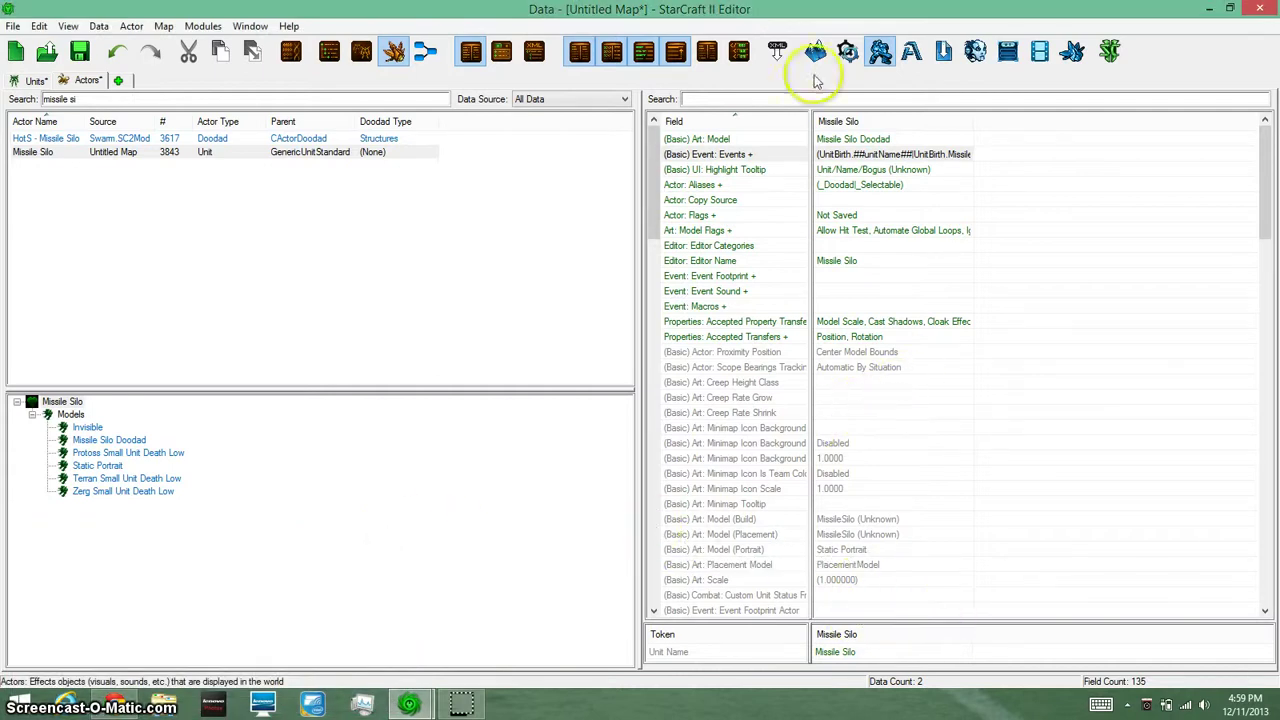
Return to the Units list and select the Missile Silo unit to see its linked actor
{"action": "scroll", "coordinate": [845, 320], "scroll_direction": "down", "scroll_amount": 5}
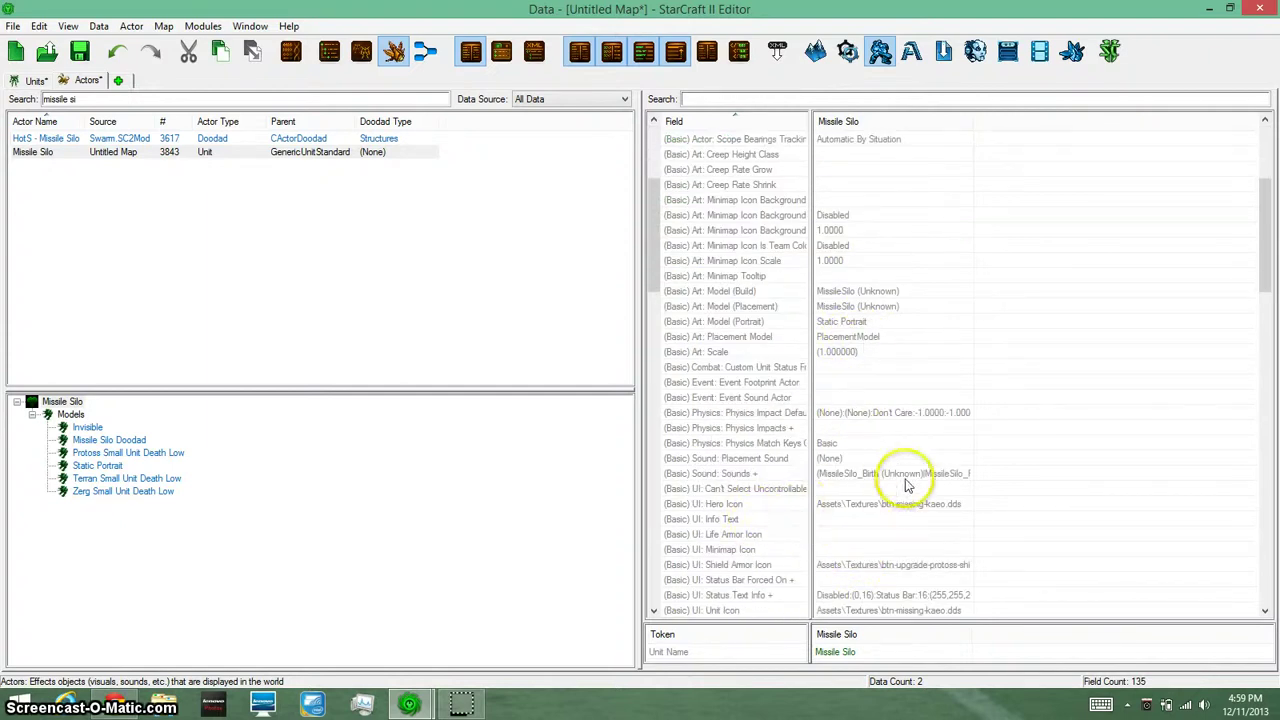
{"action": "scroll", "coordinate": [886, 466], "scroll_direction": "up", "scroll_amount": 5}
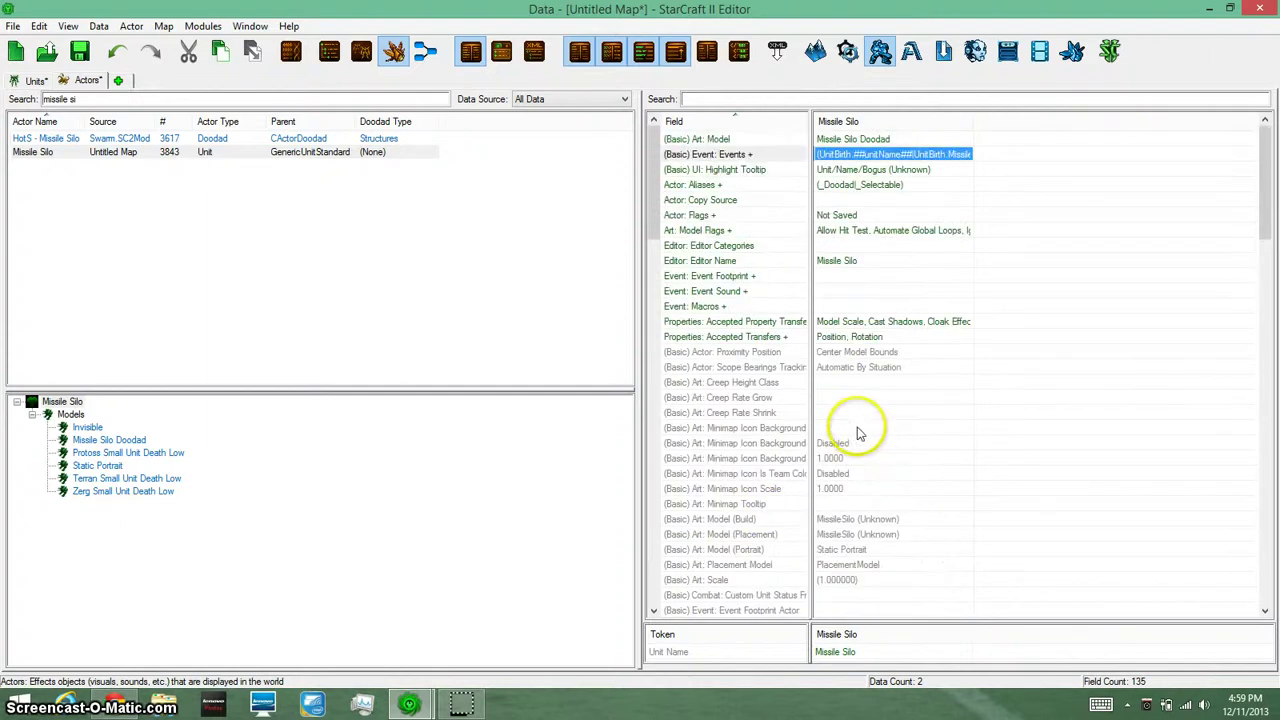
{"action": "left_click", "coordinate": [34, 80]}
{"action": "left_click", "coordinate": [45, 139]}
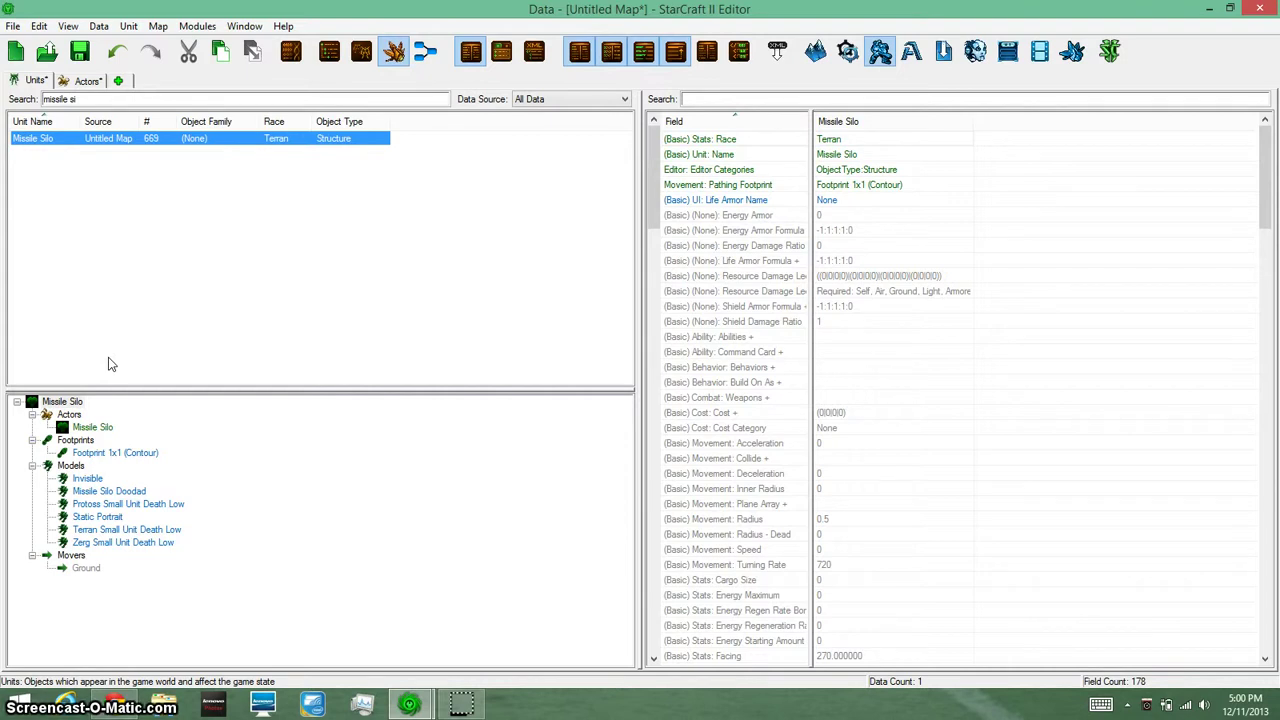
Bring up the Terrain window with the Units placement layer active
{"action": "left_click", "coordinate": [408, 704]}
{"action": "left_click", "coordinate": [369, 628]}
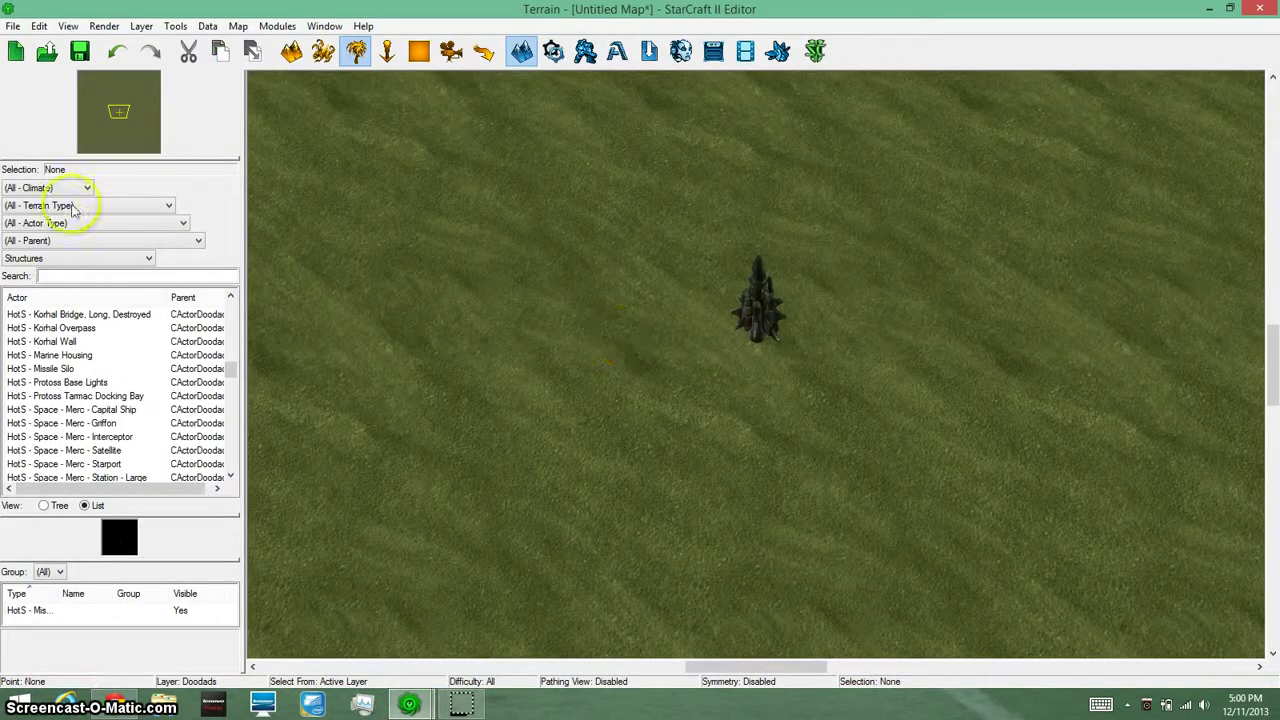
{"action": "left_click", "coordinate": [323, 51]}
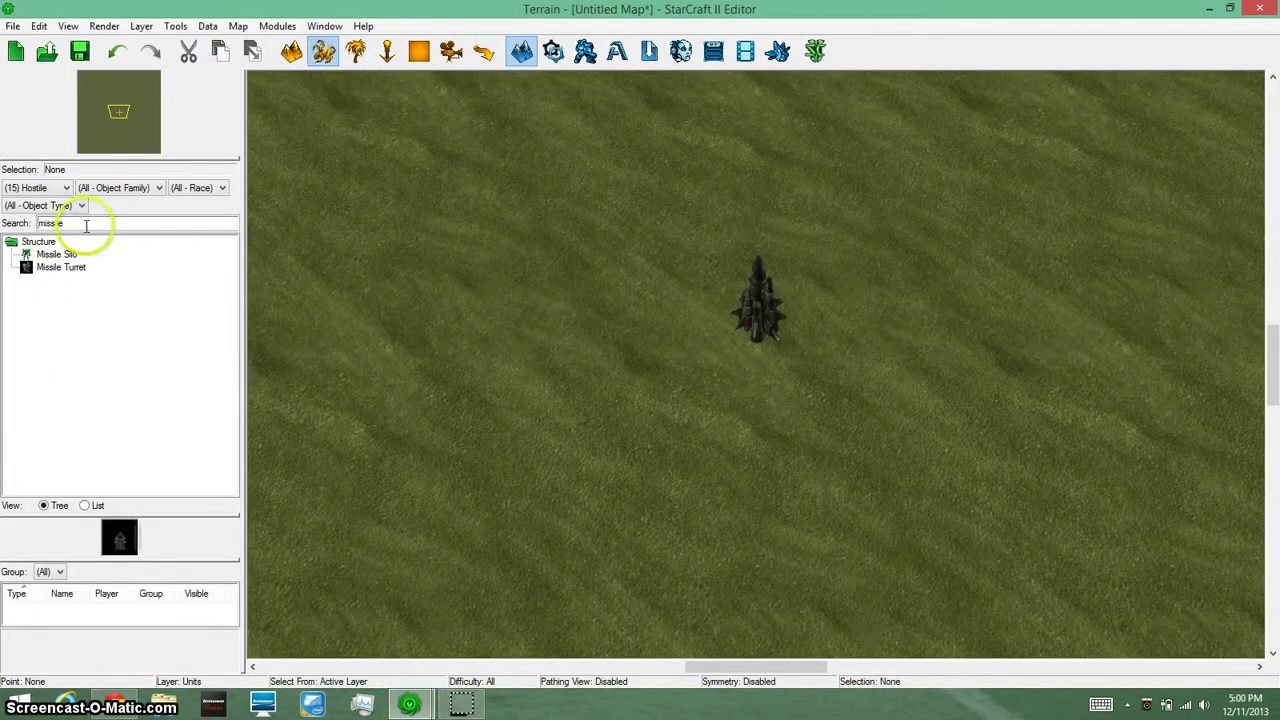
{"action": "left_click", "coordinate": [86, 223]}
Place one Missile Silo left of the existing silo, dismiss the warnings, and select it
{"action": "left_click", "coordinate": [50, 256]}
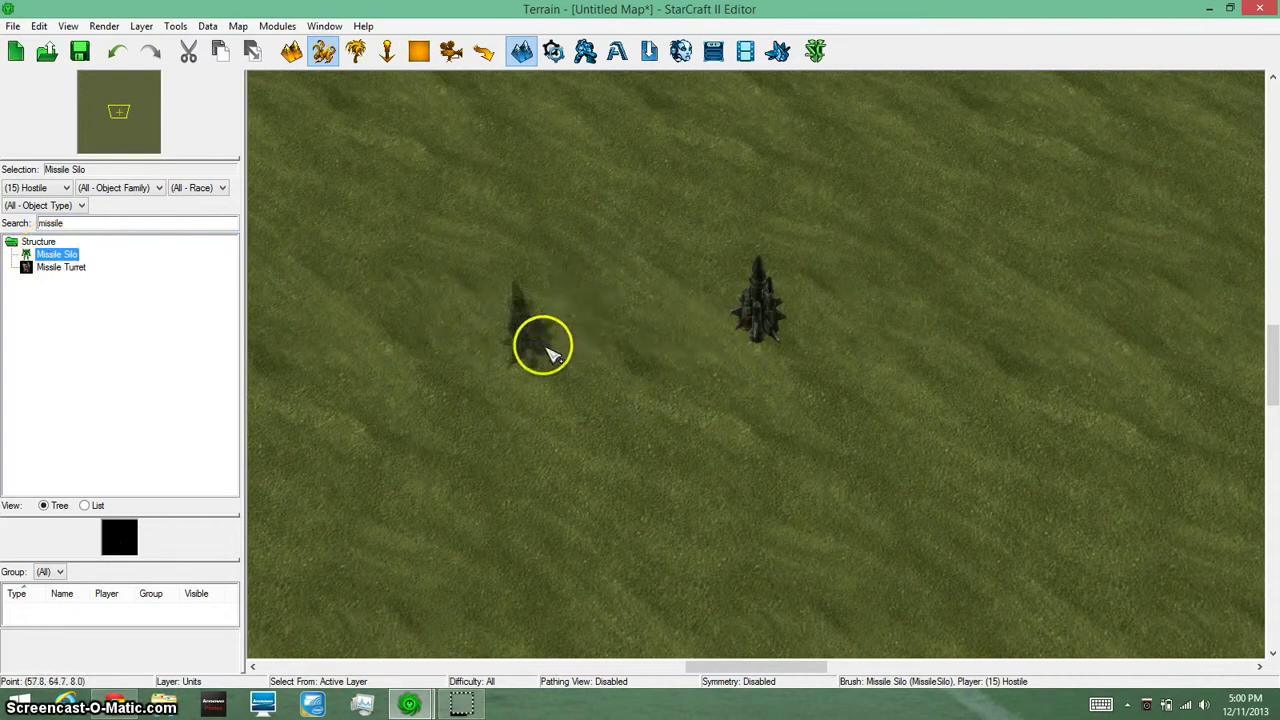
{"action": "left_click", "coordinate": [548, 350]}
{"action": "left_click", "coordinate": [451, 523]}
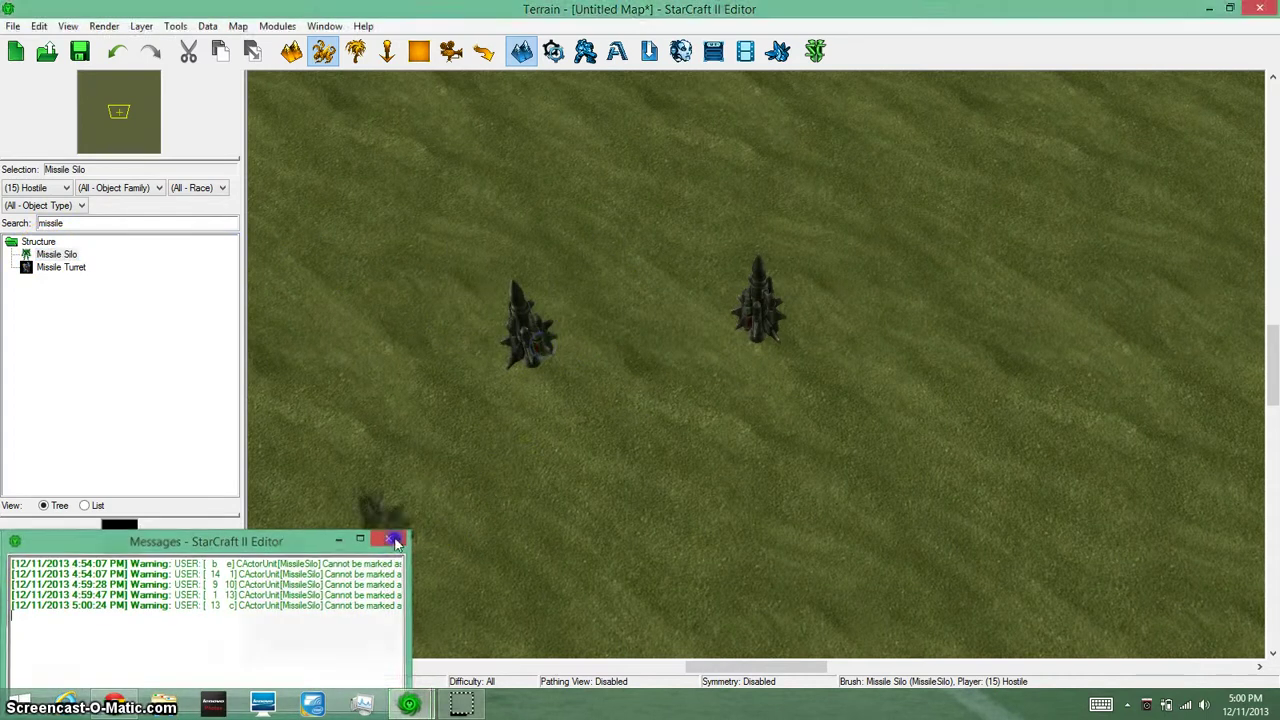
{"action": "key", "text": "Escape"}
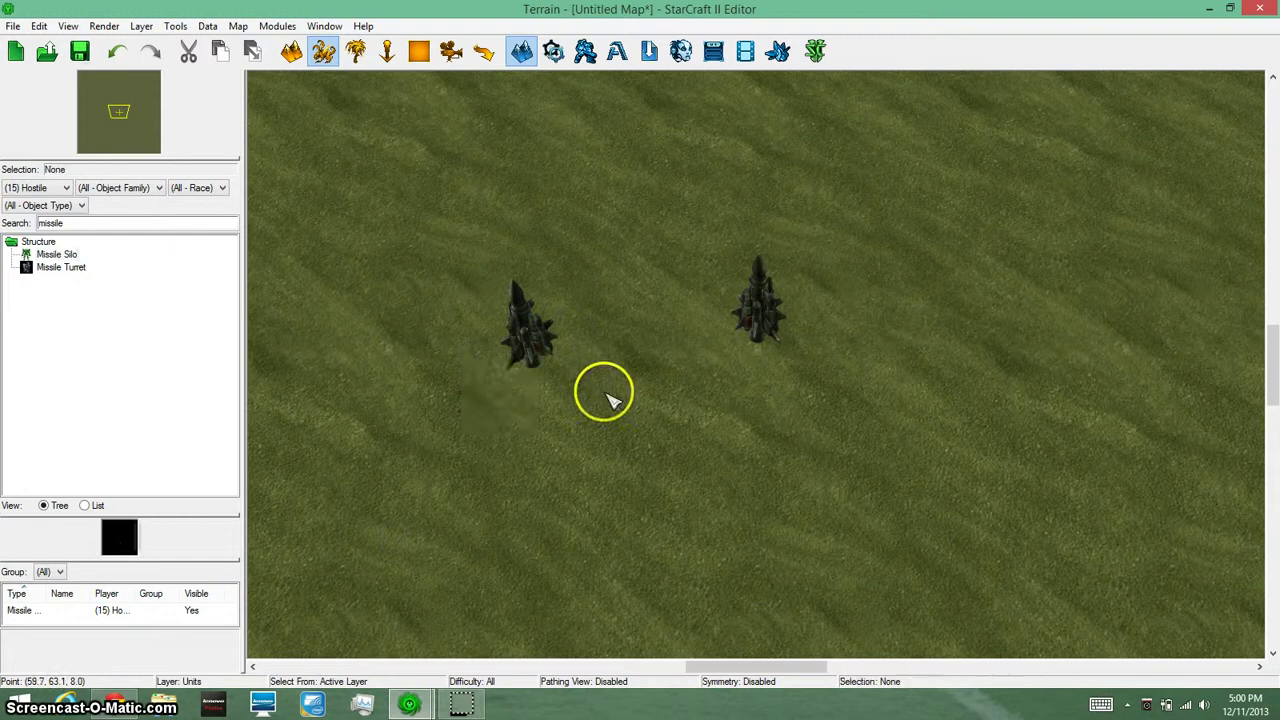
{"action": "left_click", "coordinate": [517, 325]}
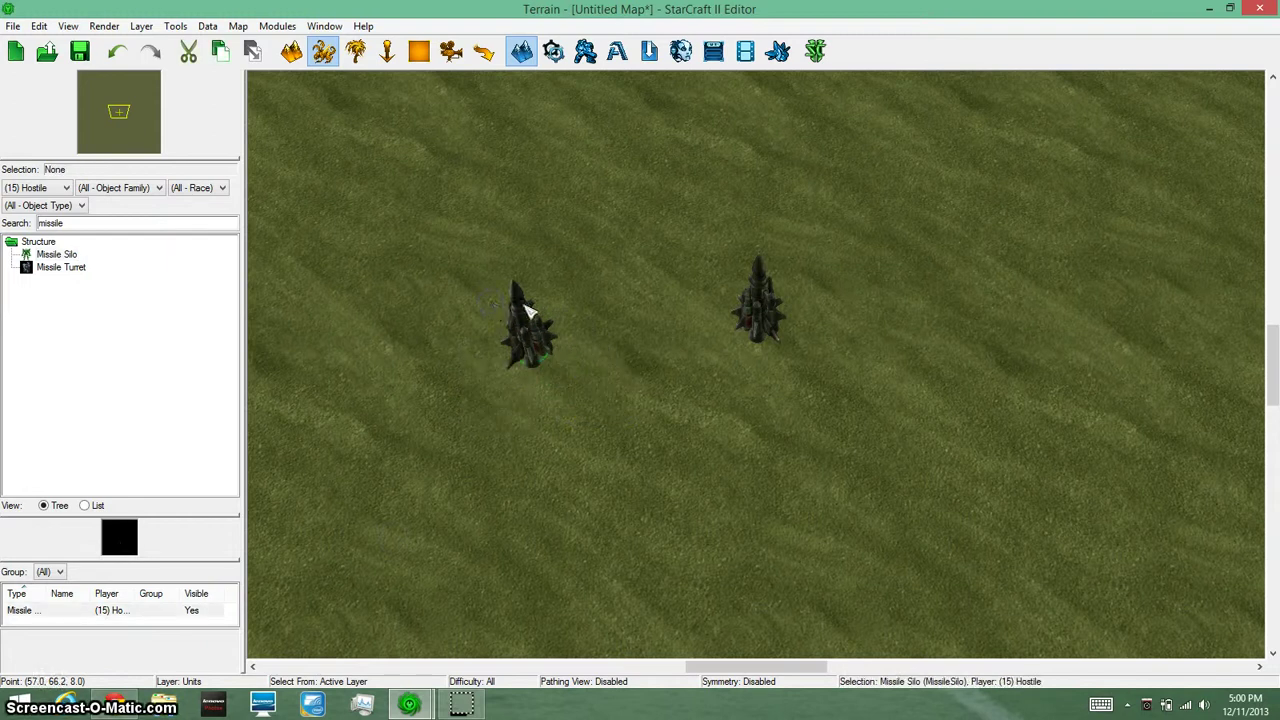